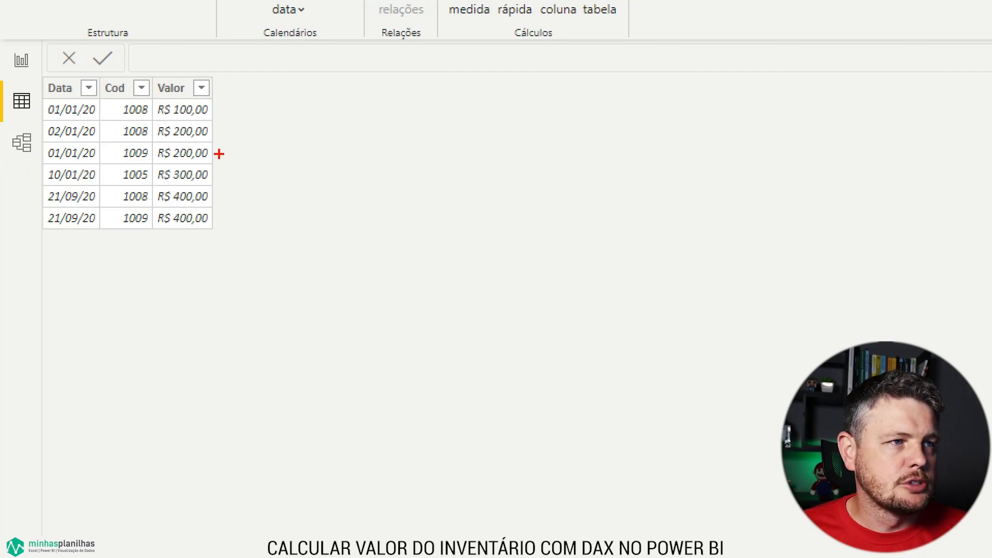
{"action": "mouse_move", "coordinate": [115, 108]}
{"action": "left_mouse_down"}
{"action": "mouse_move", "coordinate": [105, 107]}
{"action": "mouse_move", "coordinate": [104, 131]}
{"action": "left_mouse_up"}
{"action": "left_click_drag", "start_coordinate": [123, 195], "coordinate": [107, 197]}
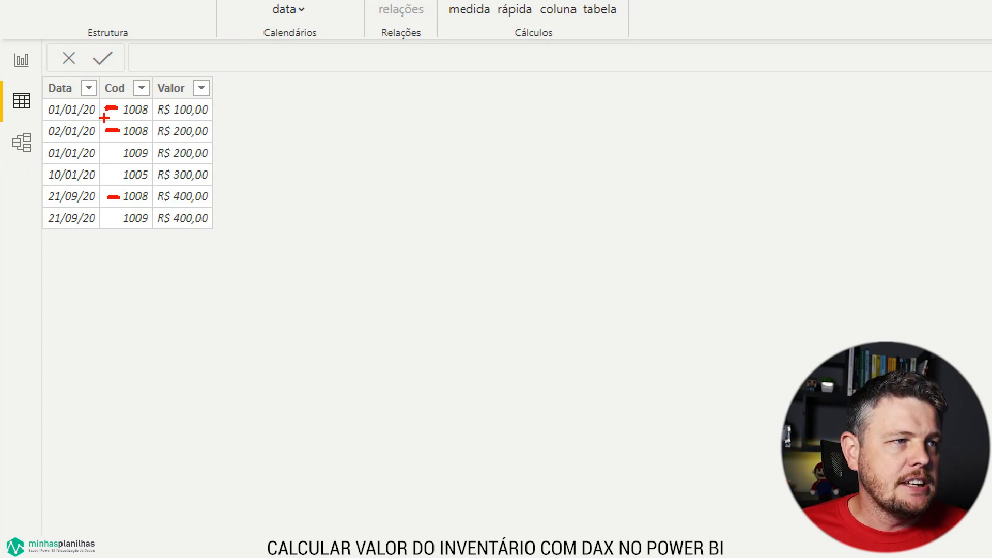
{"action": "mouse_move", "coordinate": [44, 110]}
{"action": "left_mouse_down"}
{"action": "mouse_move", "coordinate": [34, 110]}
{"action": "mouse_move", "coordinate": [30, 127]}
{"action": "left_mouse_up"}
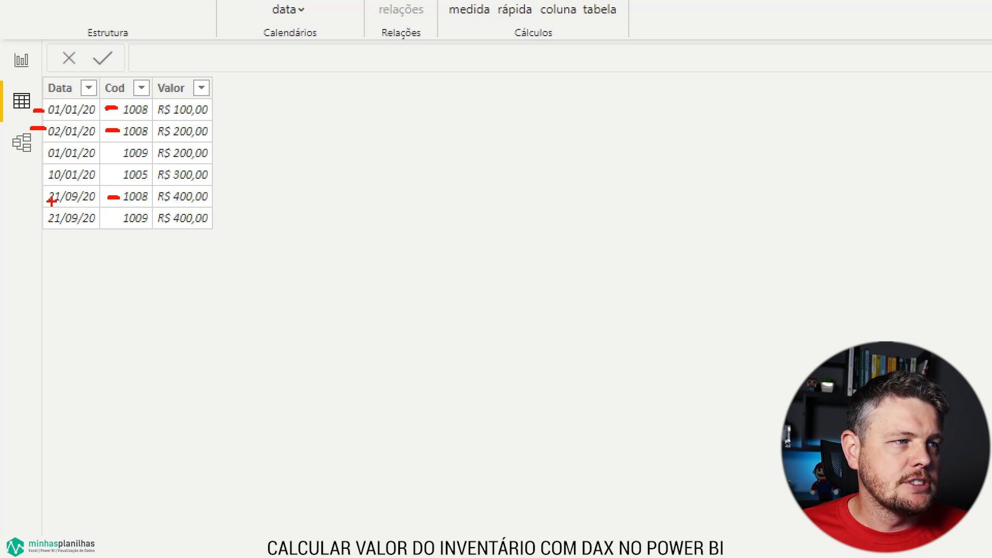
{"action": "left_click_drag", "start_coordinate": [42, 195], "coordinate": [26, 196]}
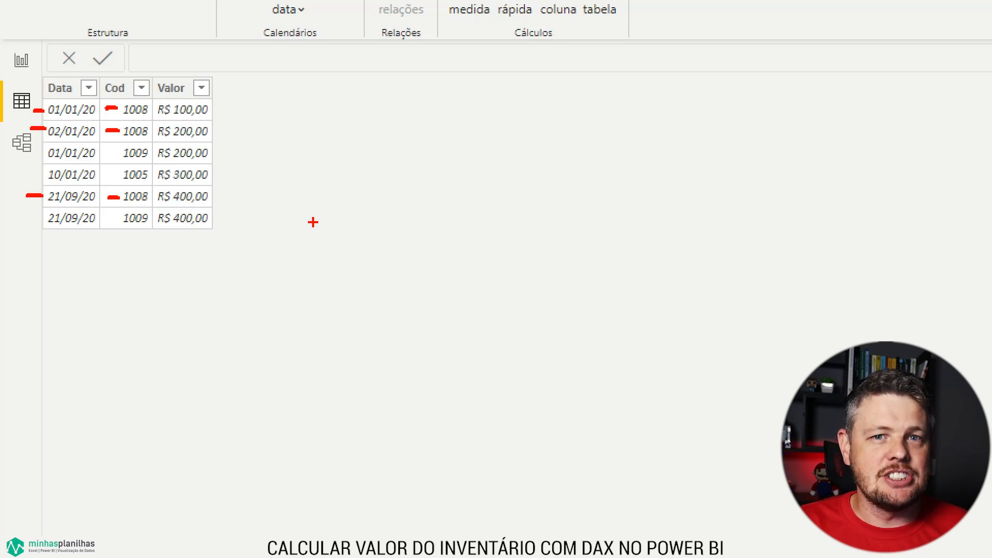
{"action": "key", "text": "Escape"}
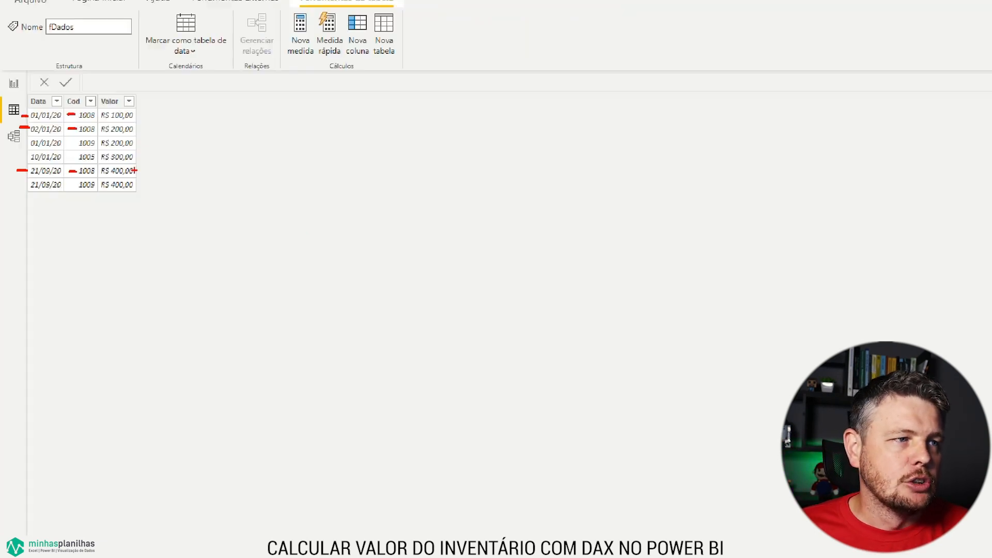
{"action": "key", "text": "ctrl+1"}
{"action": "left_click", "coordinate": [71, 135]}
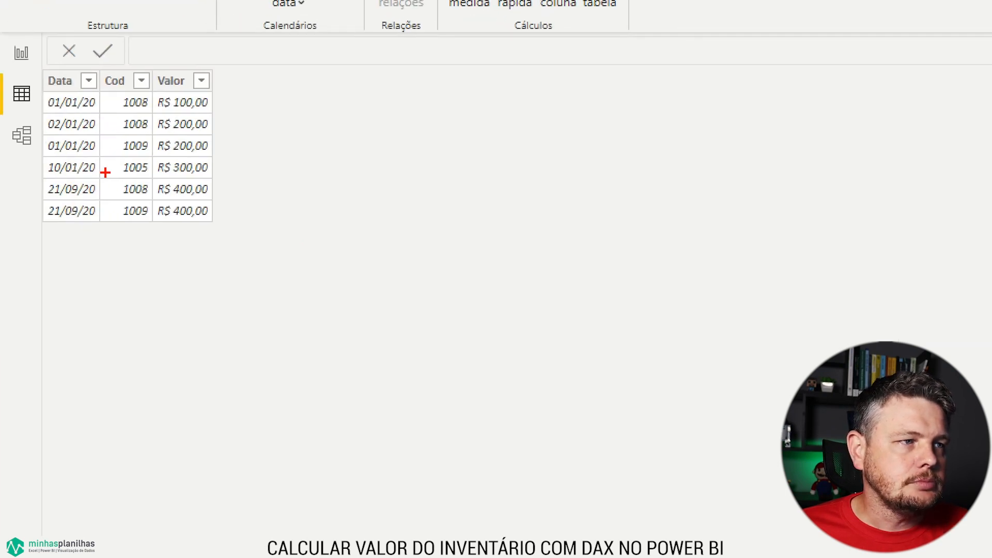
{"action": "left_click_drag", "start_coordinate": [41, 178], "coordinate": [214, 203]}
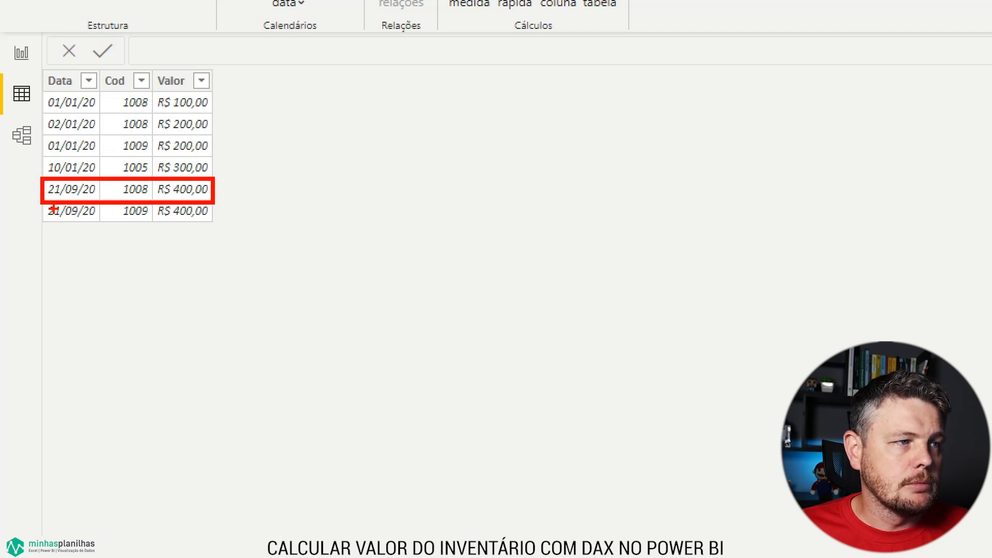
{"action": "left_click_drag", "start_coordinate": [42, 203], "coordinate": [216, 223]}
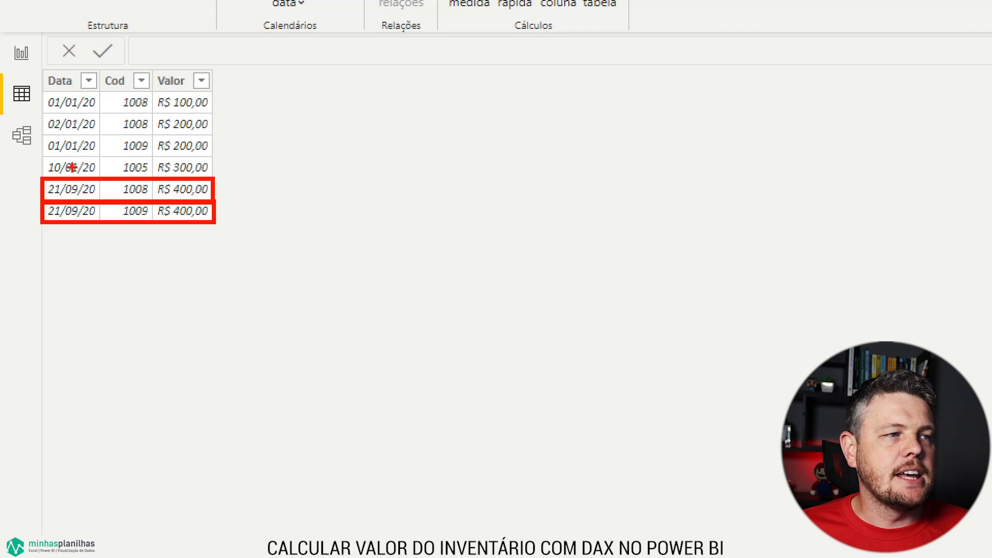
{"action": "left_click_drag", "start_coordinate": [40, 155], "coordinate": [215, 179]}
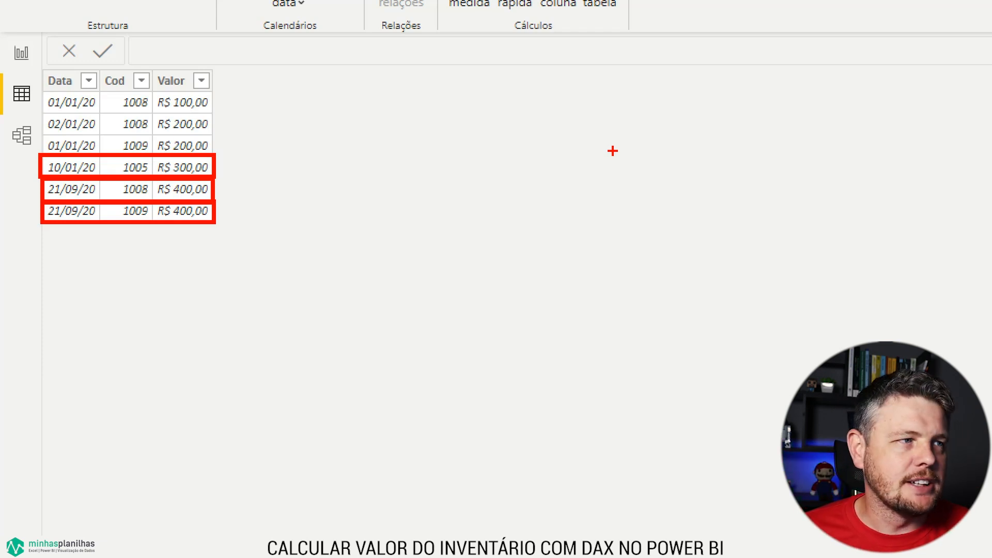
- Switch to the report view and create a new measure in the fDados table
{"action": "left_click", "coordinate": [21, 52]}
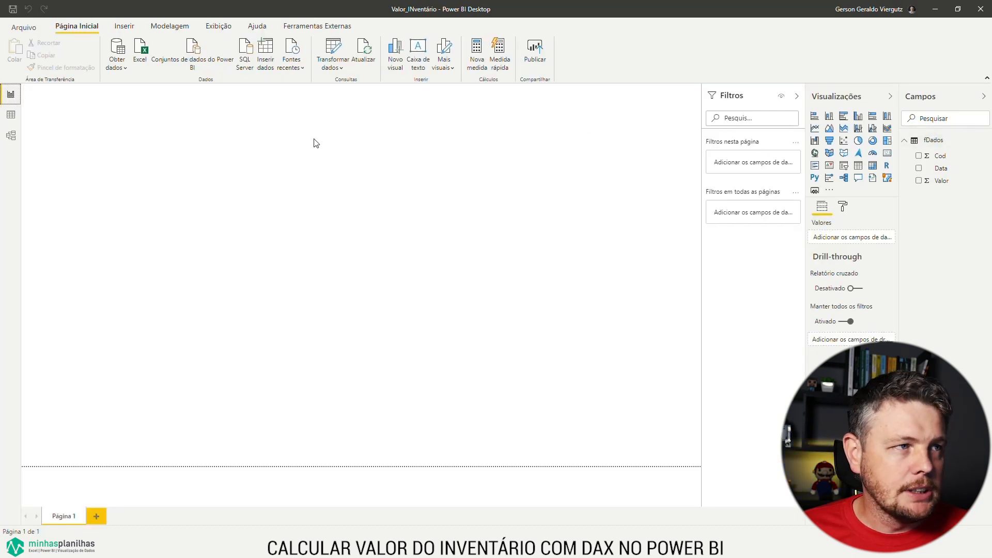
{"action": "right_click", "coordinate": [930, 145]}
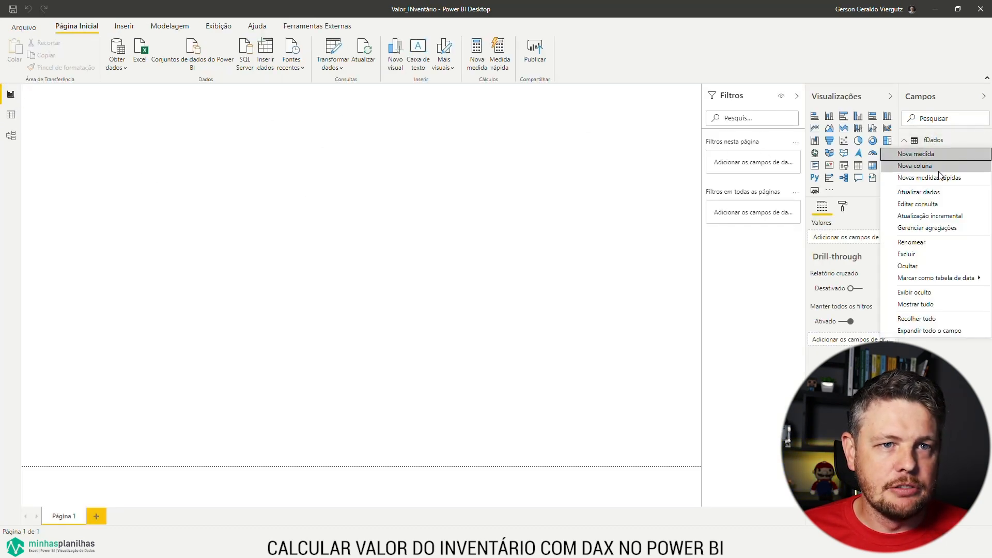
{"action": "left_click", "coordinate": [925, 154]}
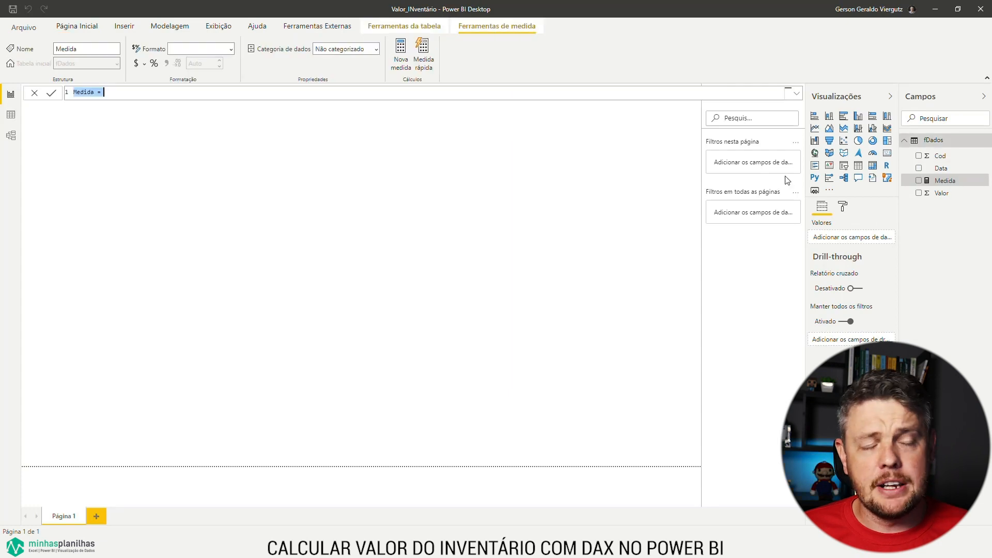
- Name the measure "Valol Inventário 1" in the formula editor, with the editor expanded and its text enlarged
{"action": "type", "text": "V"}
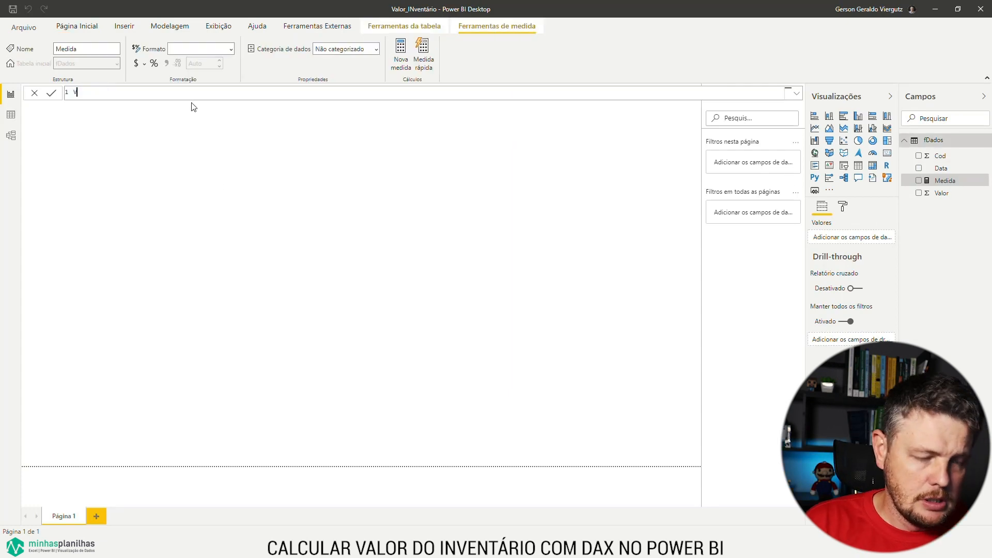
{"action": "type", "text": "alolr"}
{"action": "key", "text": "BackSpace"}
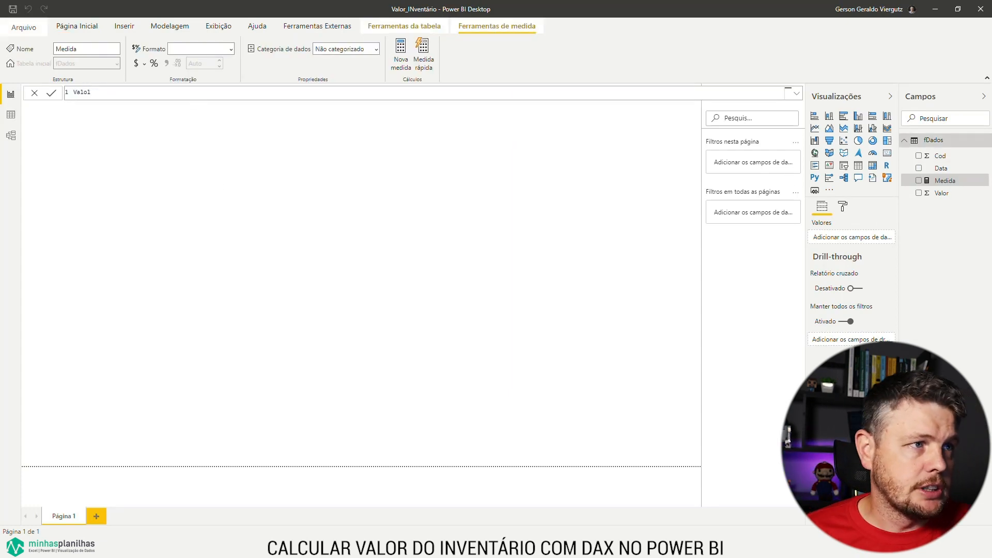
{"action": "scroll", "coordinate": [175, 95], "scroll_direction": "up", "scroll_amount": 5, "text": "ctrl"}
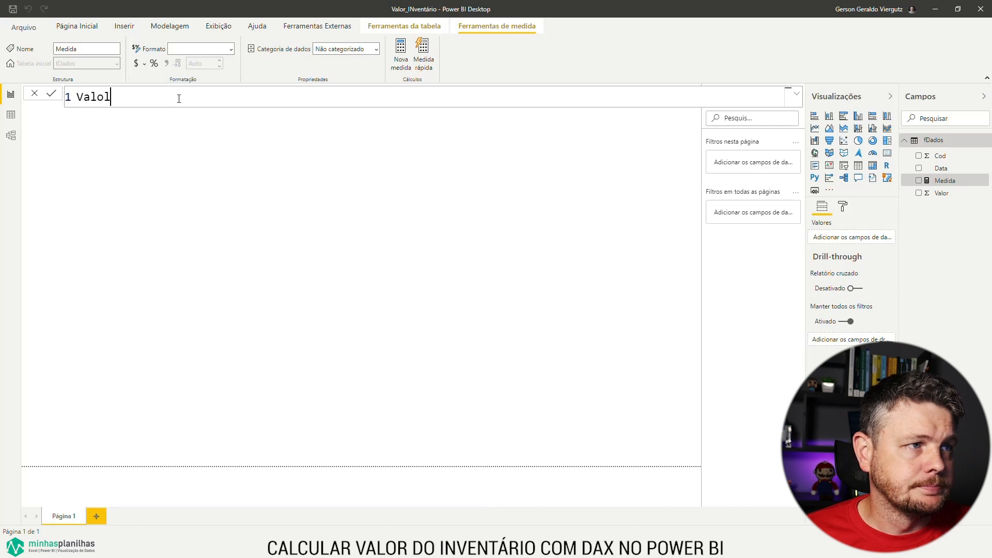
{"action": "left_click", "coordinate": [796, 95]}
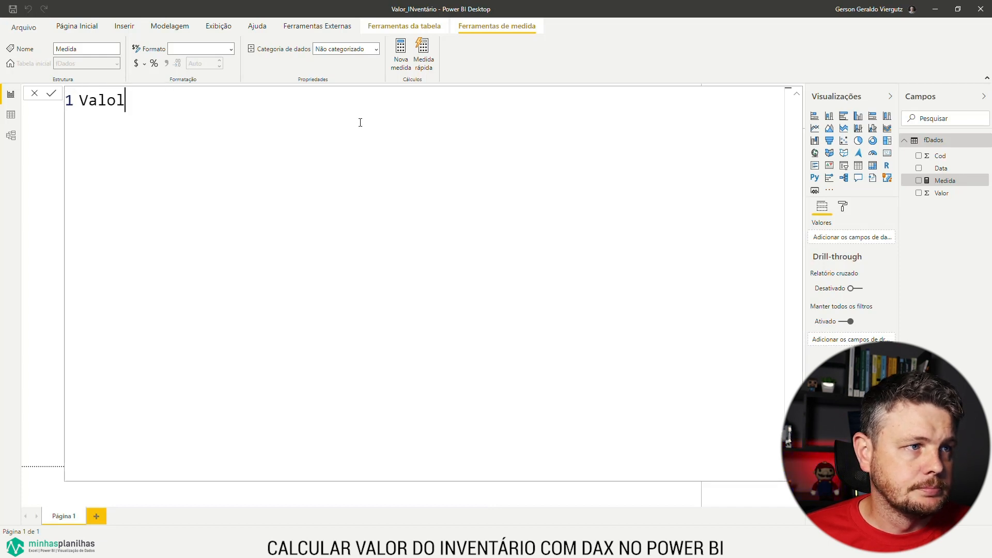
{"action": "type", "text": "iNVE"}
{"action": "key", "text": "BackSpace"}
{"action": "key", "text": "BackSpace"}
{"action": "key", "text": "BackSpace"}
{"action": "key", "text": "BackSpace"}
{"action": "type", "text": "iNVENTÁRIO"}
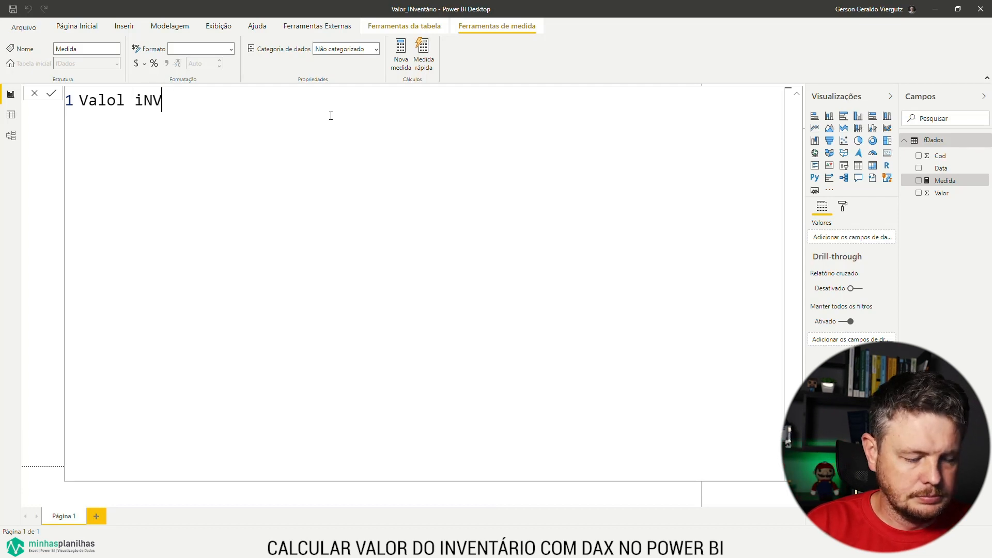
{"action": "key", "text": "BackSpace"}
{"action": "key", "text": "BackSpace"}
{"action": "key", "text": "BackSpace"}
{"action": "key", "text": "BackSpace"}
{"action": "key", "text": "BackSpace"}
{"action": "key", "text": "BackSpace"}
{"action": "key", "text": "BackSpace"}
{"action": "key", "text": "BackSpace"}
{"action": "key", "text": "BackSpace"}
{"action": "key", "text": "BackSpace"}
{"action": "key", "text": "BackSpace"}
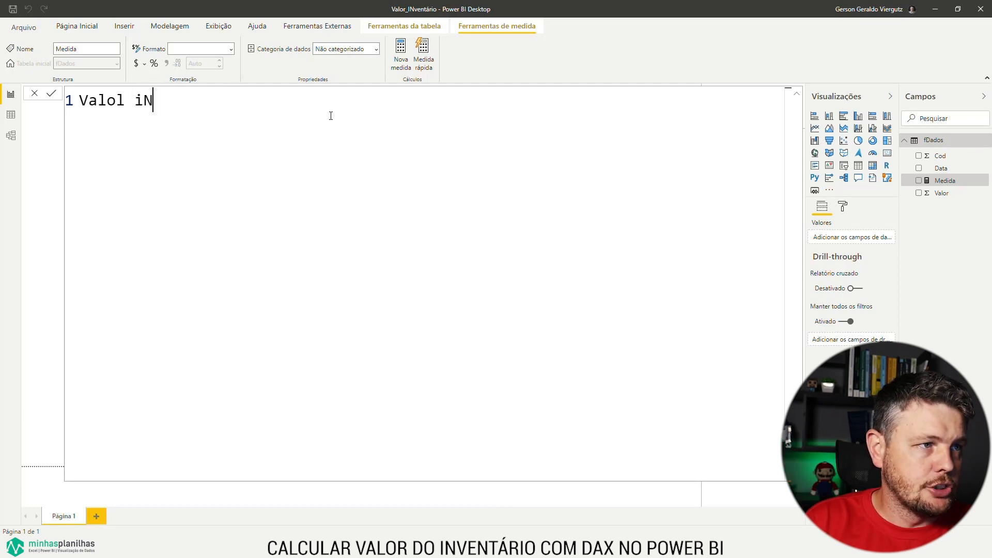
{"action": "type", "text": "Inve"}
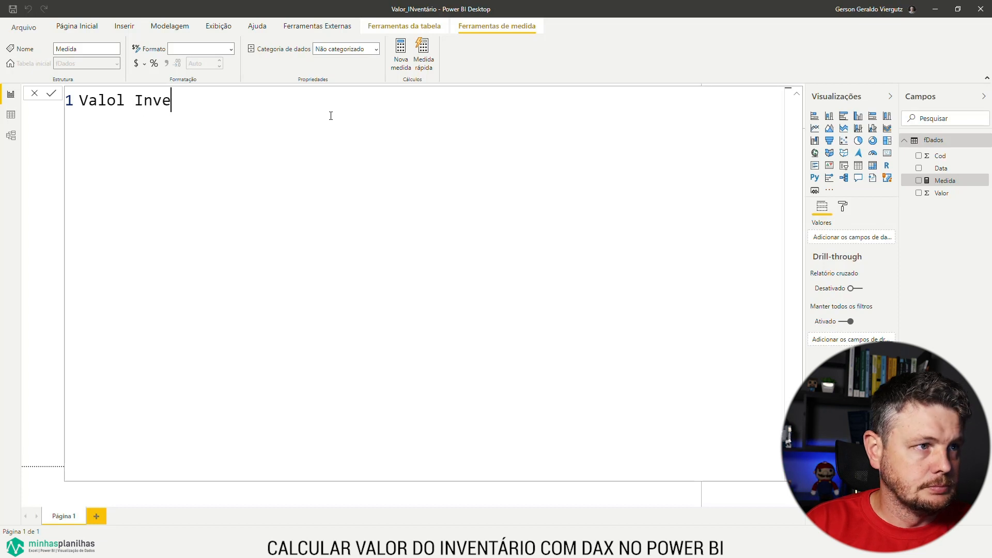
{"action": "type", "text": "ntário 1 ="}
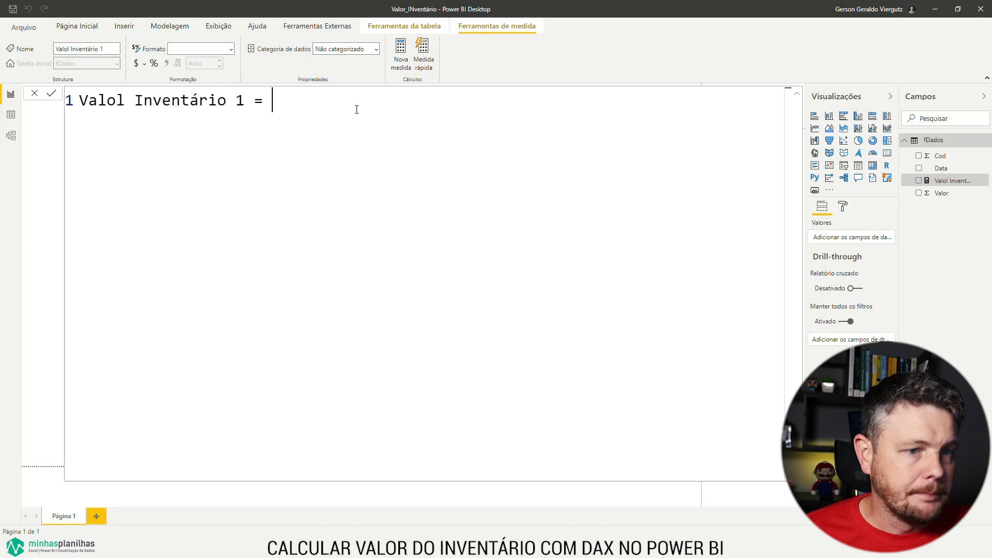
- Begin the measure's expression on a new line with SUMX, using VALUES(fDados[Cod]) on its own line as the table argument
{"action": "key", "text": "shift+Return"}
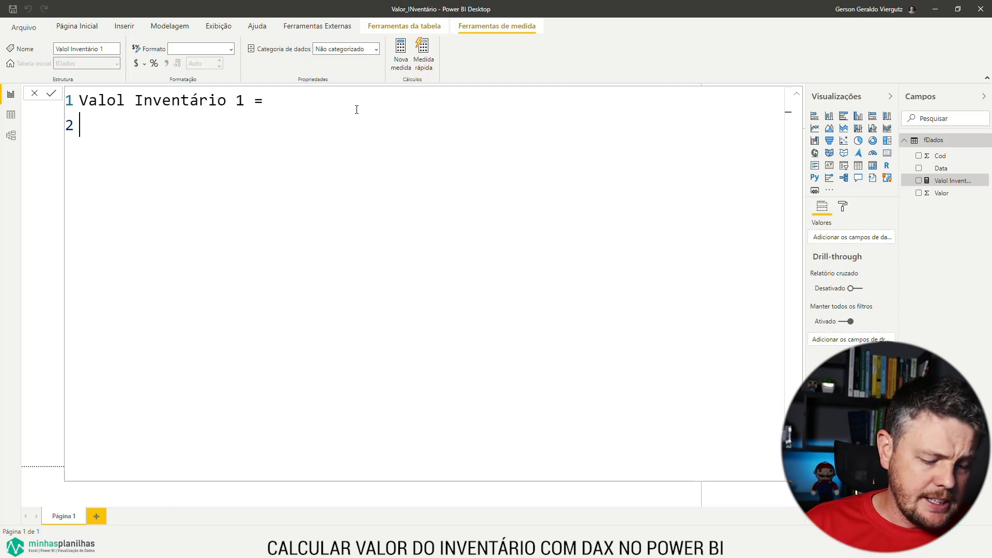
{"action": "type", "text": "SUMX"}
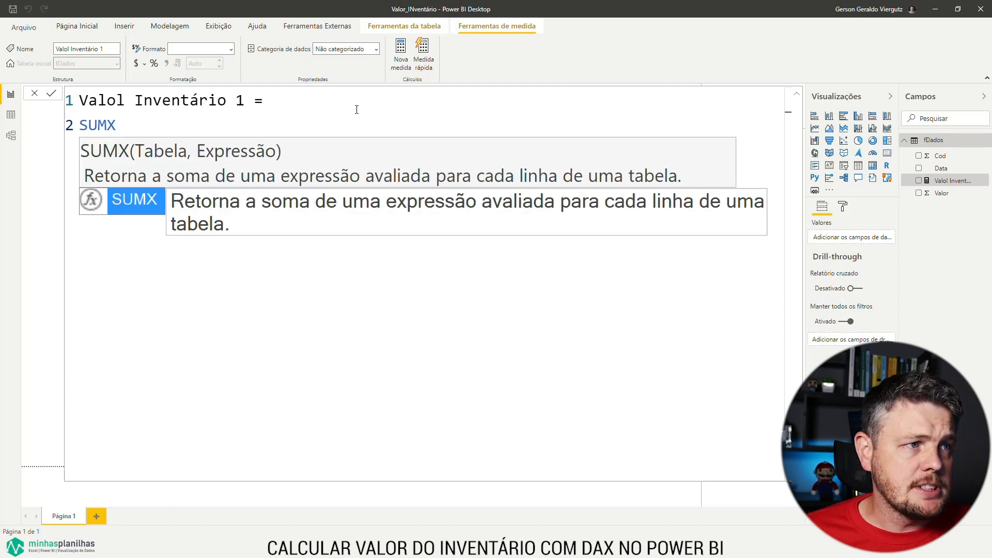
{"action": "type", "text": "("}
{"action": "key", "text": "shift+Return"}
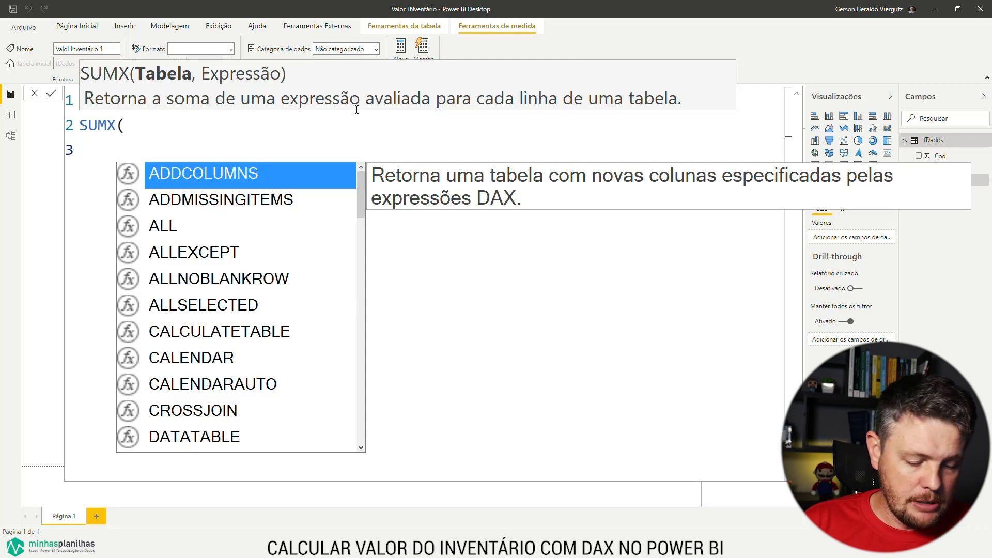
{"action": "type", "text": "val"}
{"action": "key", "text": "Tab"}
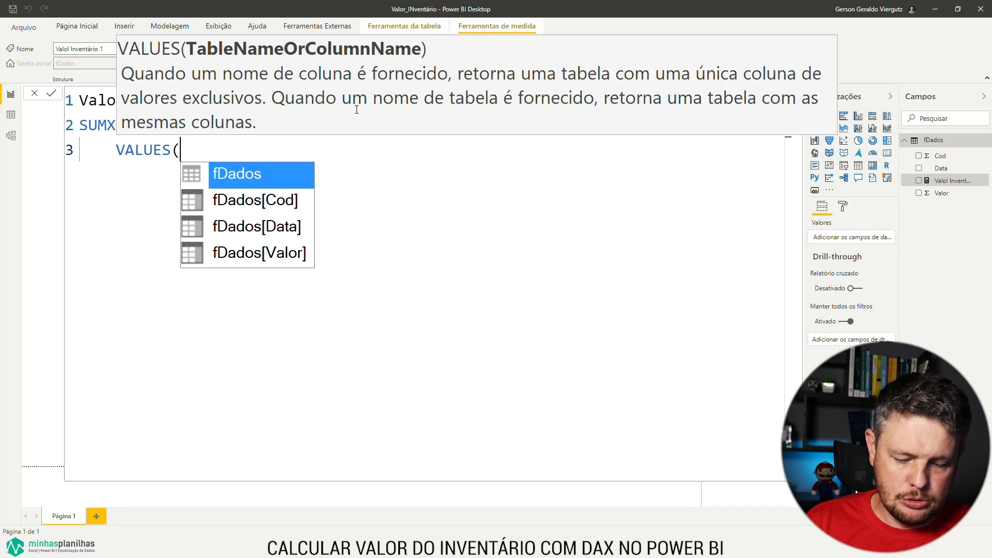
{"action": "key", "text": "Down"}
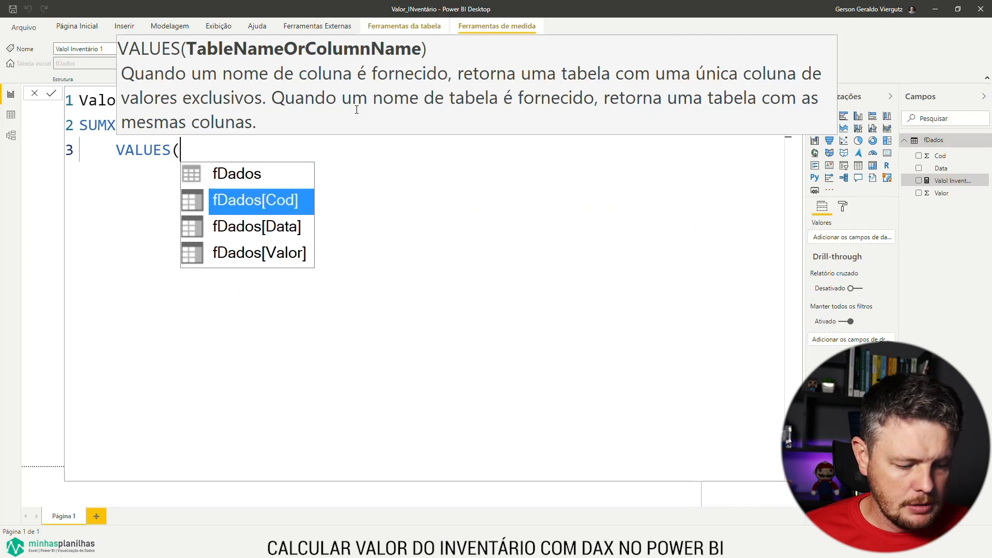
{"action": "key", "text": "Tab"}
{"action": "type", "text": ")"}
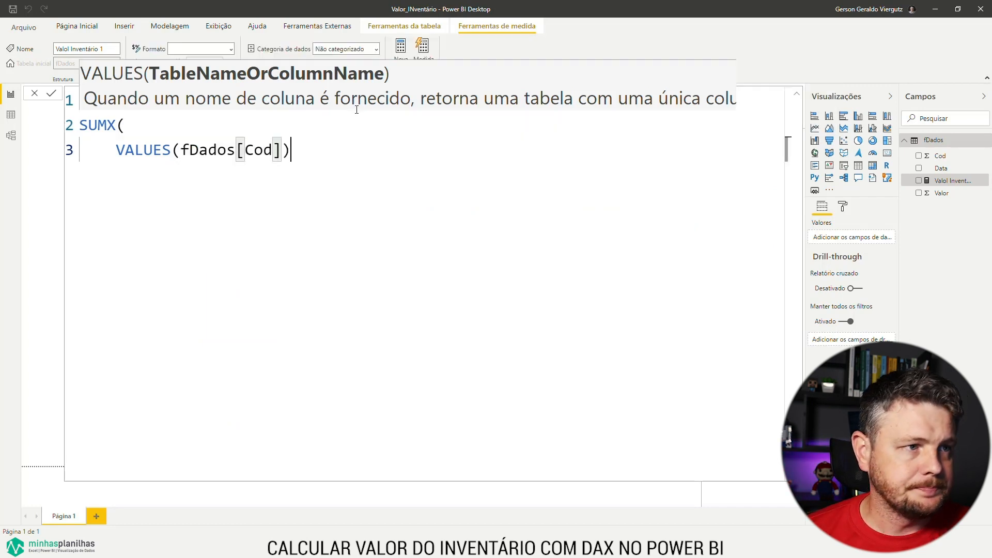
{"action": "key", "text": "shift+Return"}
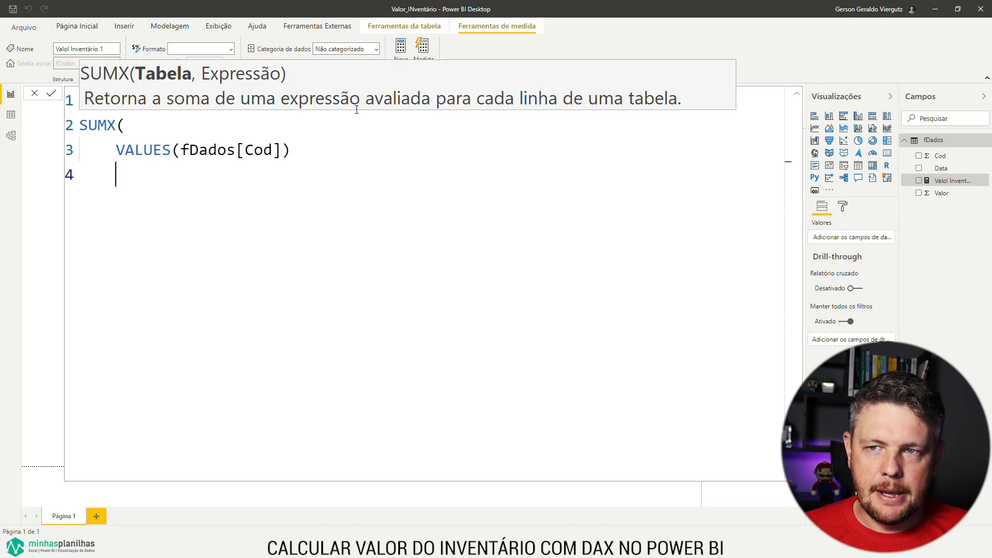
{"action": "type", "text": "CALC"}
{"action": "key", "text": "BackSpace"}
{"action": "key", "text": "BackSpace"}
{"action": "key", "text": "BackSpace"}
{"action": "key", "text": "BackSpace"}
{"action": "key", "text": "BackSpace"}
{"action": "key", "text": "BackSpace"}
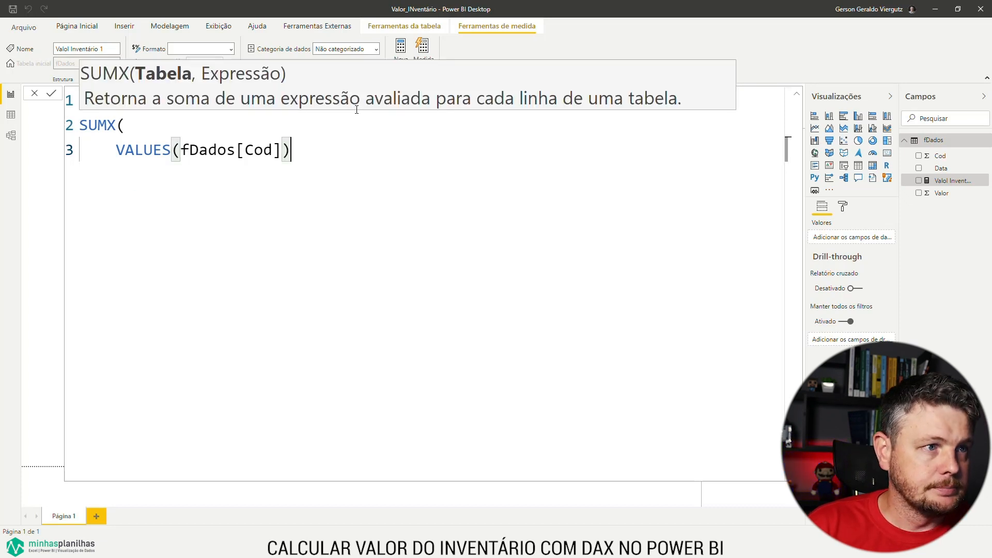
- Add a CALCULATE call on a new line as the second SUMX argument, with SUM(fDados[Valor]) as its expression
{"action": "type", "text": ","}
{"action": "key", "text": "Return"}
{"action": "type", "text": "CALC"}
{"action": "key", "text": "Tab"}
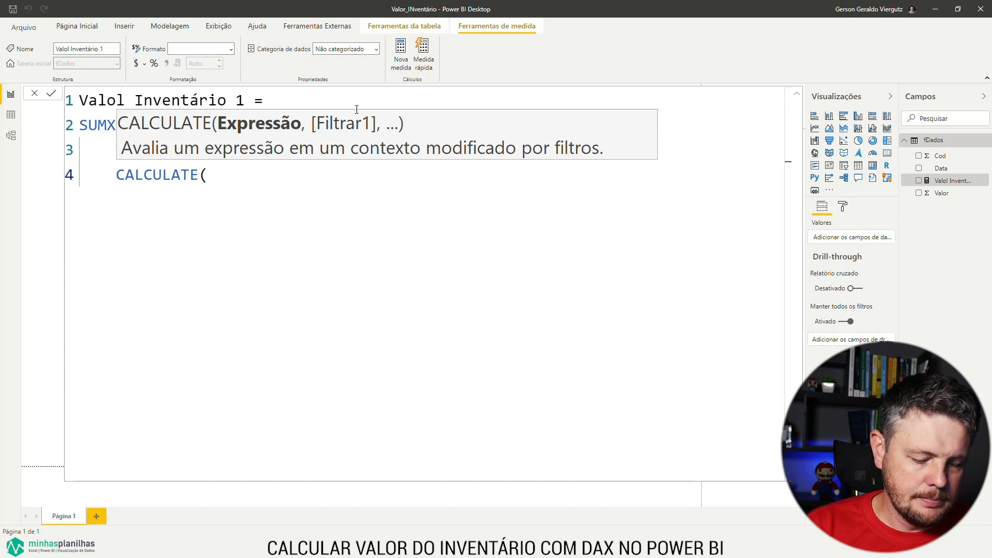
{"action": "type", "text": "UM("}
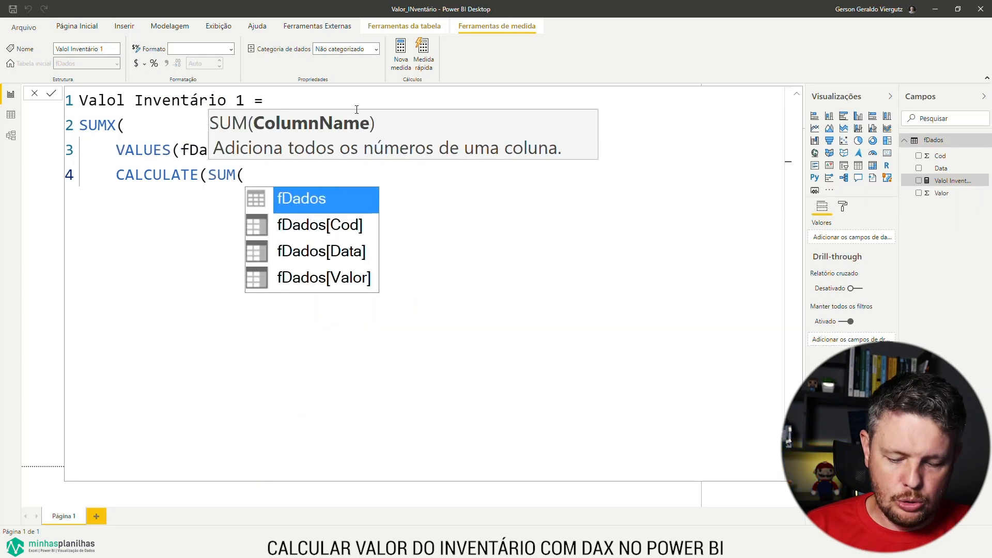
{"action": "key", "text": "Down"}
{"action": "key", "text": "Down"}
{"action": "key", "text": "Down"}
{"action": "key", "text": "Tab"}
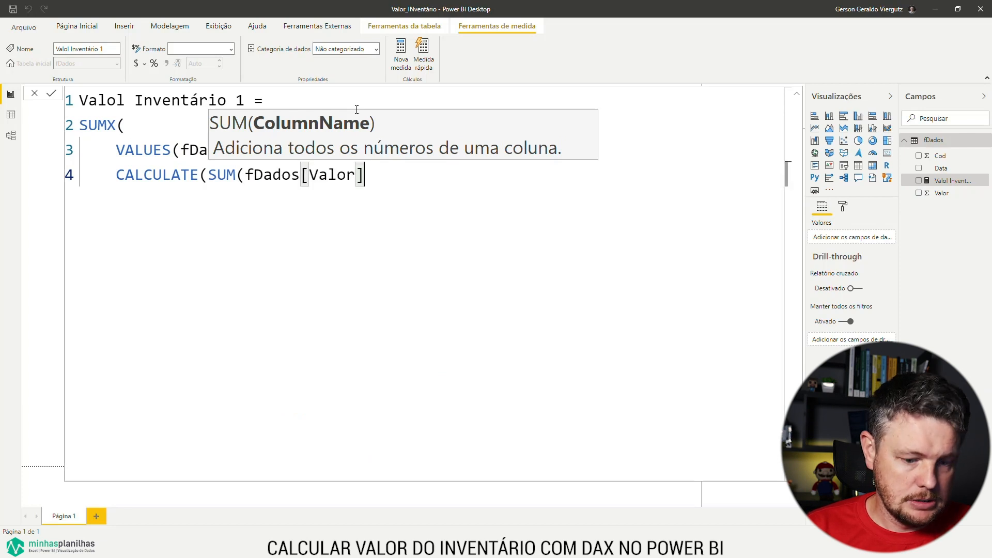
{"action": "type", "text": ")"}
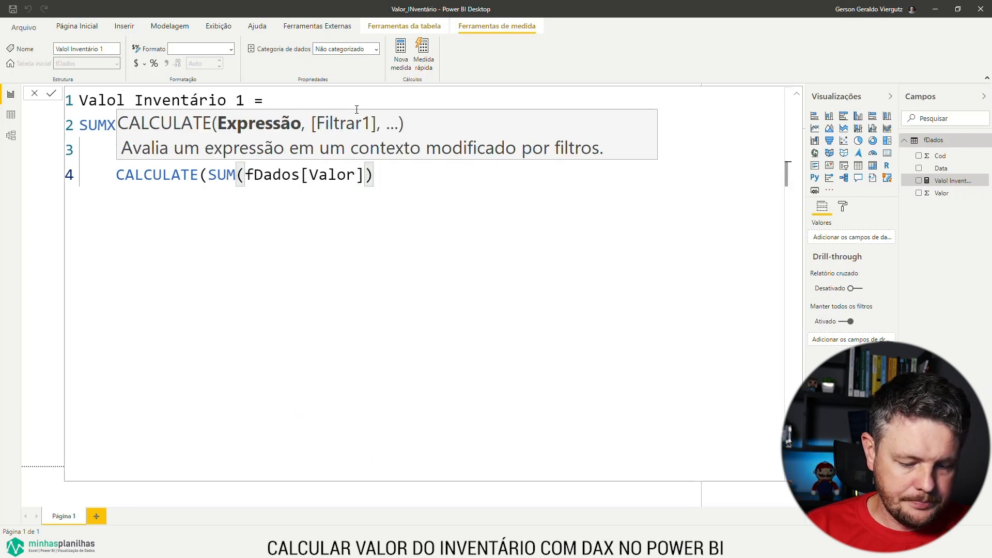
- Add LASTDATE(fDados[Data]) as the filter argument of the CALCULATE call
{"action": "type", "text": ","}
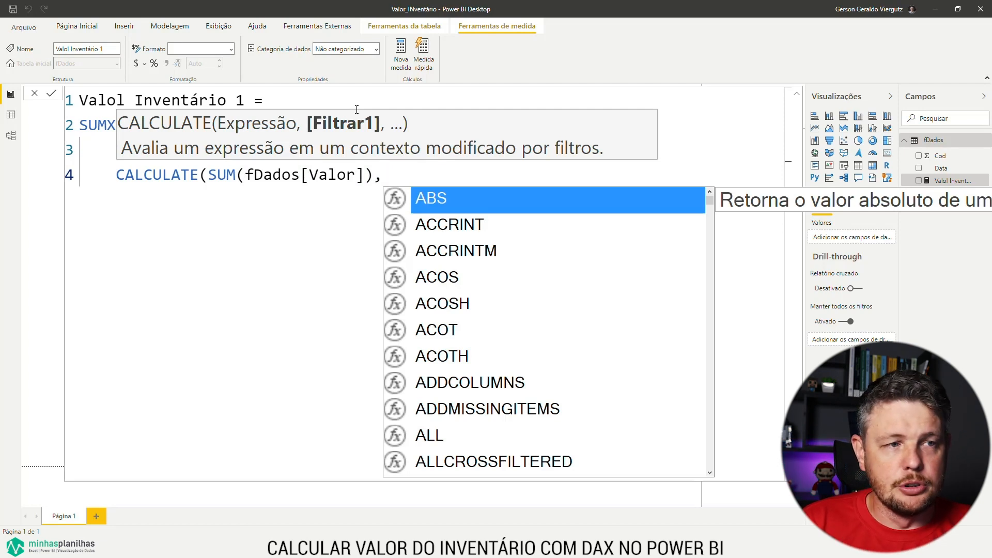
{"action": "type", "text": "las"}
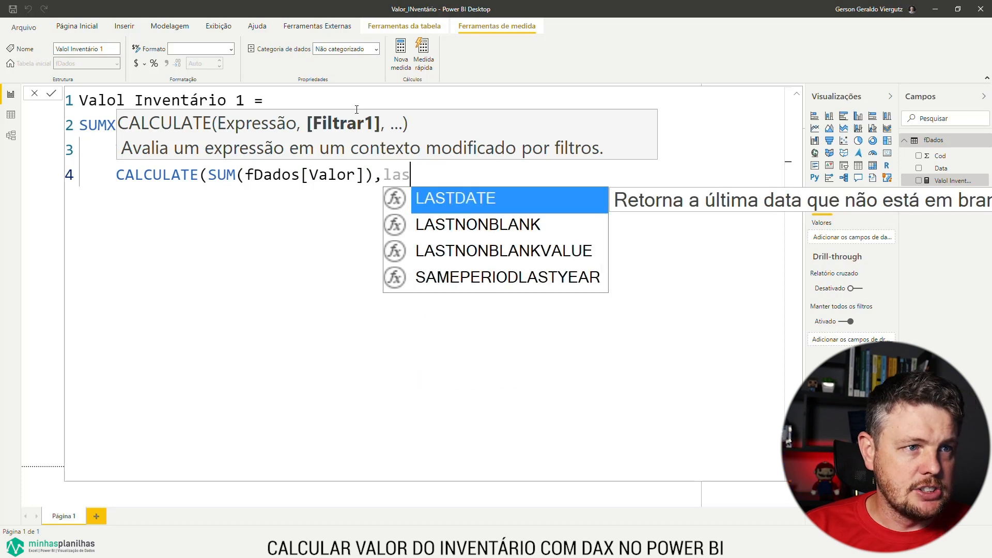
{"action": "key", "text": "Tab"}
{"action": "type", "text": "data"}
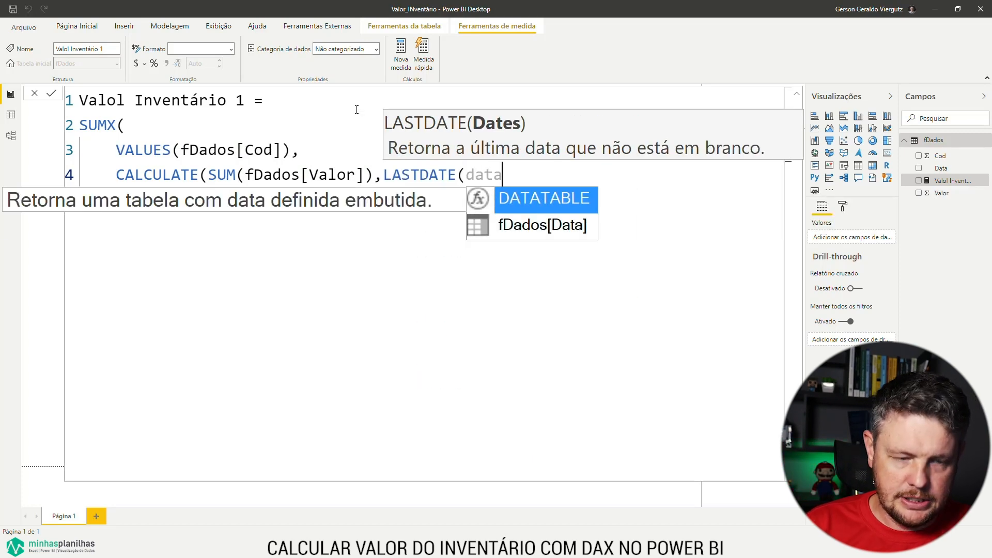
{"action": "key", "text": "Down"}
{"action": "key", "text": "Tab"}
{"action": "type", "text": ")"}
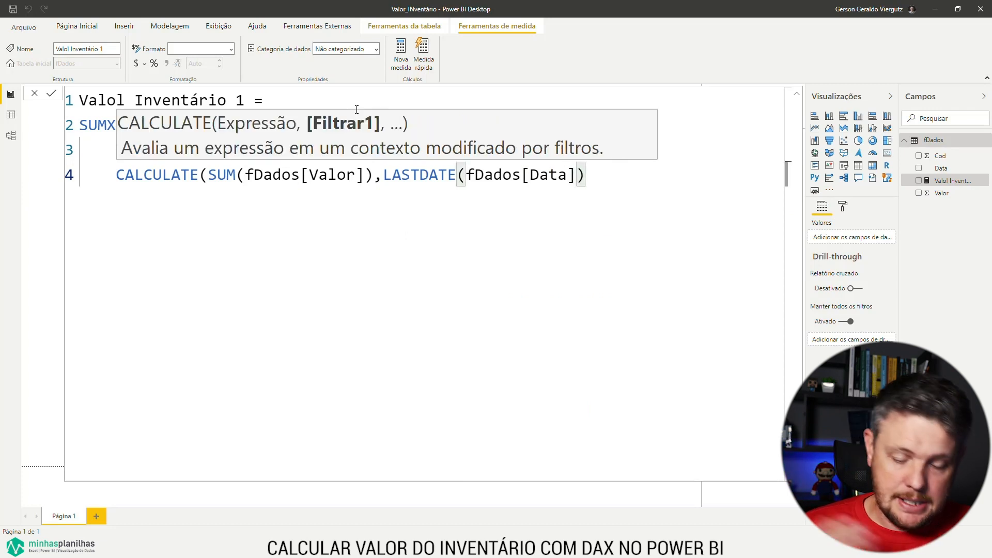
- Close the CALCULATE call, close SUMX with a parenthesis on its own line, and commit the measure
{"action": "type", "text": ")"}
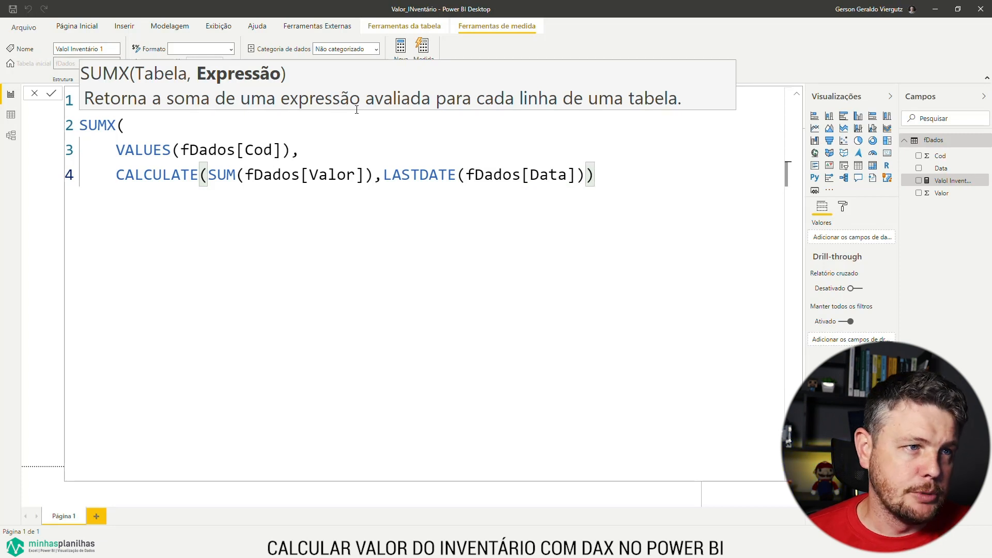
{"action": "key", "text": "Return"}
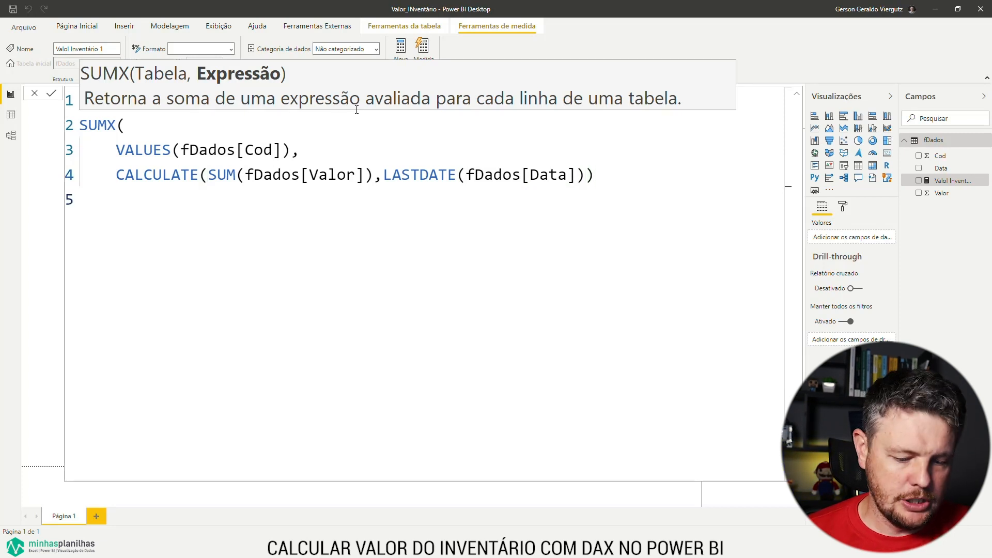
{"action": "type", "text": ")"}
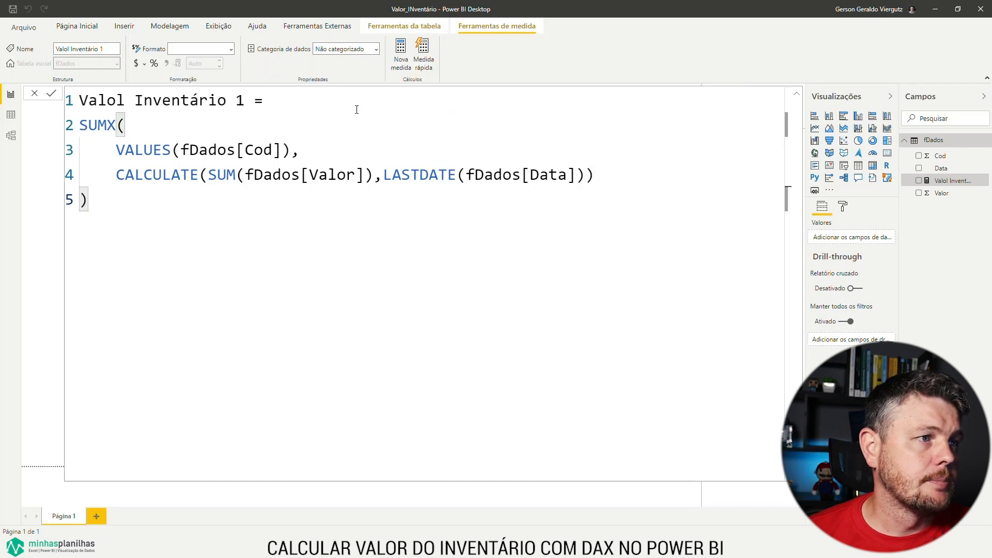
{"action": "key", "text": "Return"}
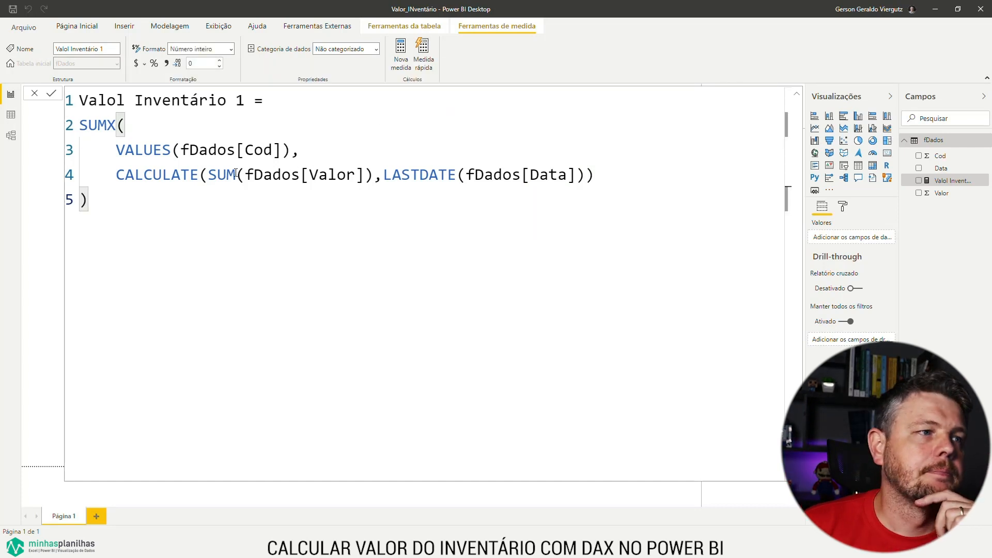
- Review the measure's SUMX, VALUES and CALCULATE parts one by one to follow how the expression is evaluated
{"action": "left_click_drag", "start_coordinate": [123, 125], "coordinate": [79, 125]}
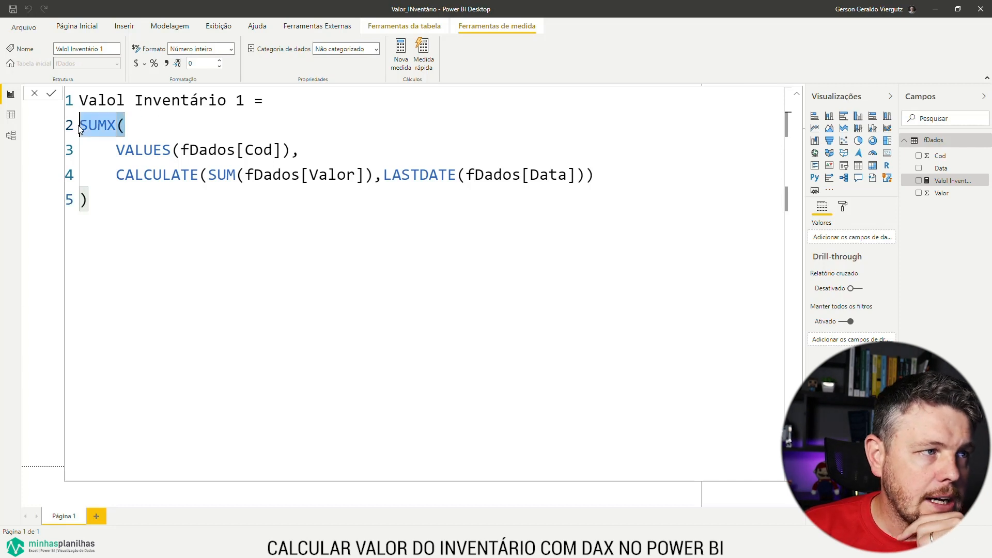
{"action": "left_click_drag", "start_coordinate": [119, 152], "coordinate": [301, 152]}
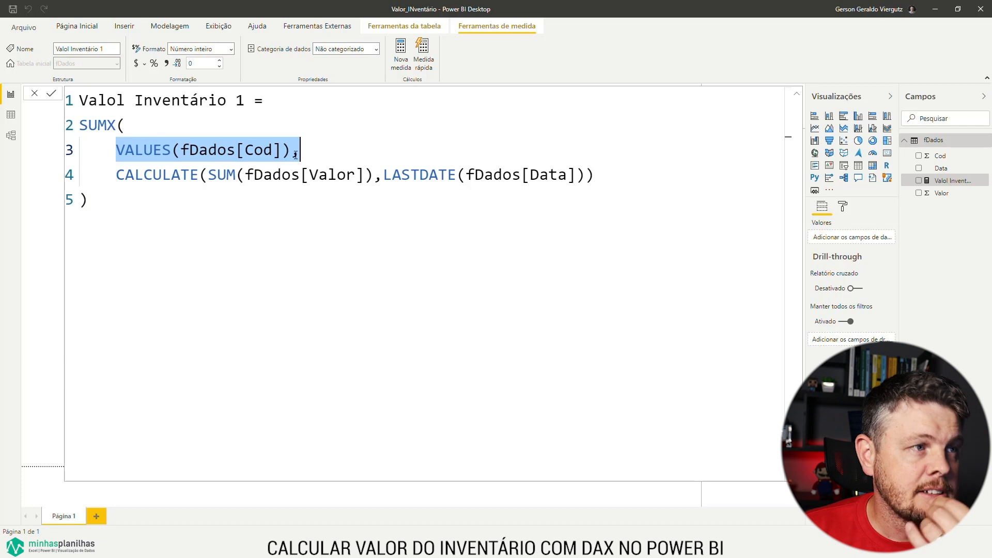
{"action": "left_click_drag", "start_coordinate": [116, 176], "coordinate": [595, 176]}
{"action": "left_click", "coordinate": [129, 176]}
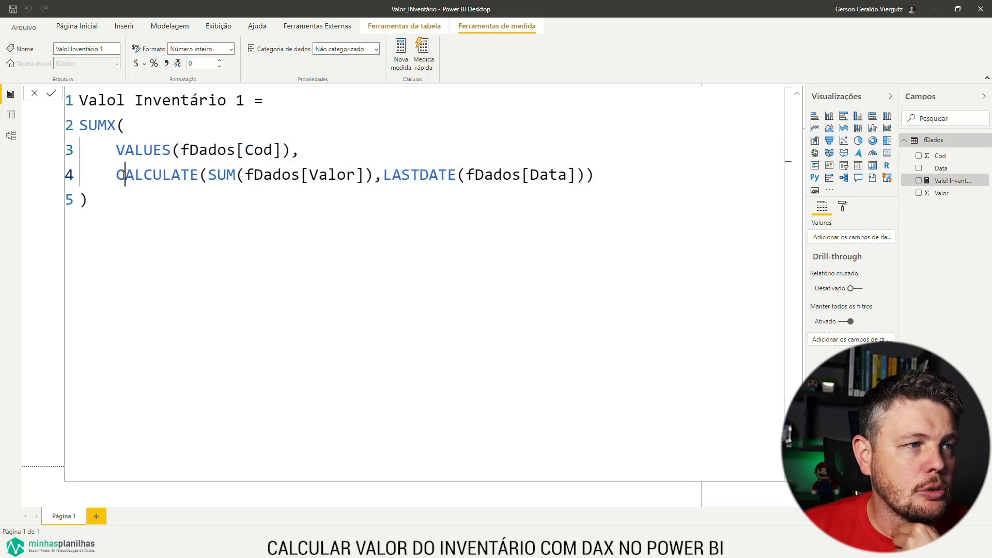
{"action": "left_click_drag", "start_coordinate": [115, 176], "coordinate": [258, 178]}
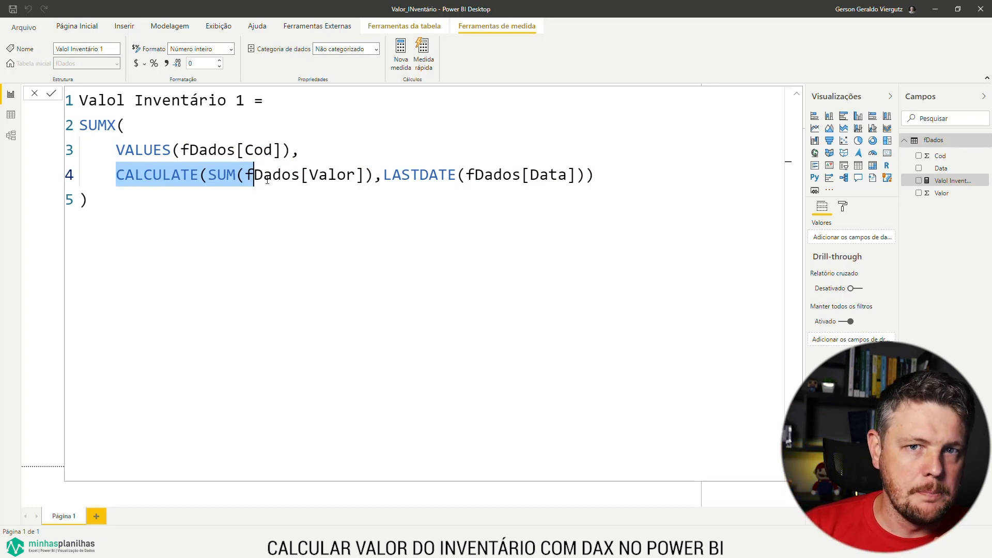
{"action": "left_click_drag", "start_coordinate": [596, 177], "coordinate": [115, 181]}
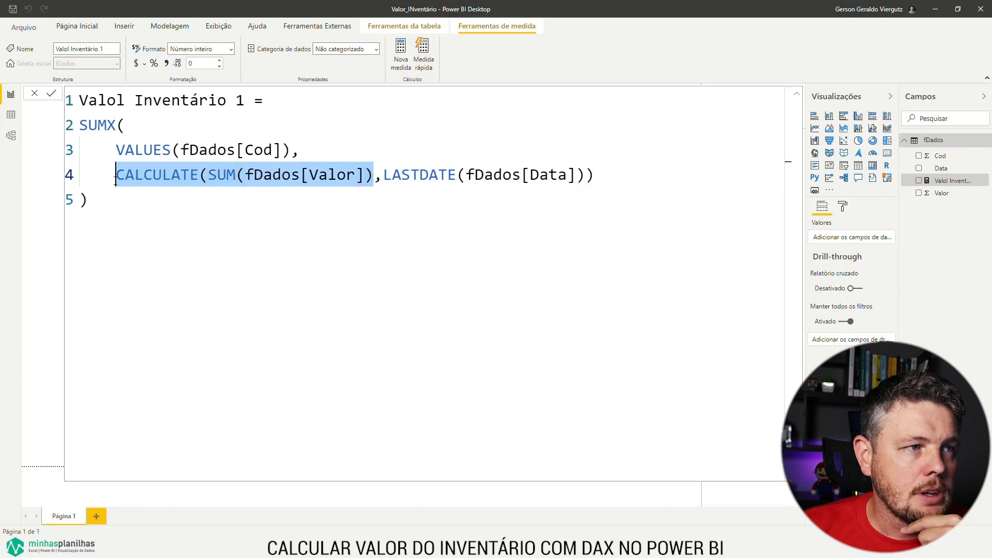
{"action": "left_click_drag", "start_coordinate": [117, 150], "coordinate": [306, 148]}
{"action": "left_click_drag", "start_coordinate": [125, 124], "coordinate": [89, 125]}
{"action": "left_click_drag", "start_coordinate": [365, 175], "coordinate": [208, 175]}
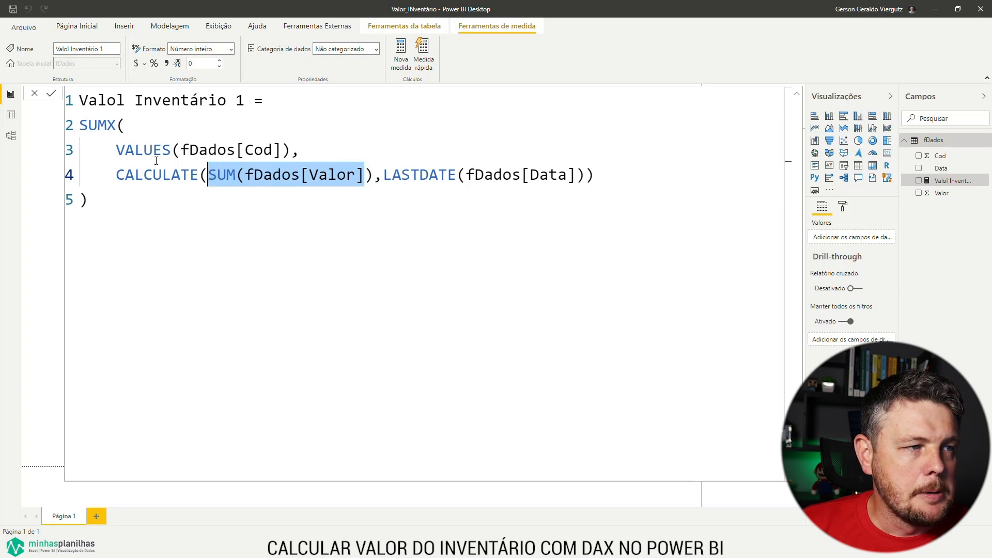
- Examine how the fDados[Cod] list in VALUES relates to the LASTDATE(fDados[Data]) filter in the formula
{"action": "left_click_drag", "start_coordinate": [117, 150], "coordinate": [307, 148]}
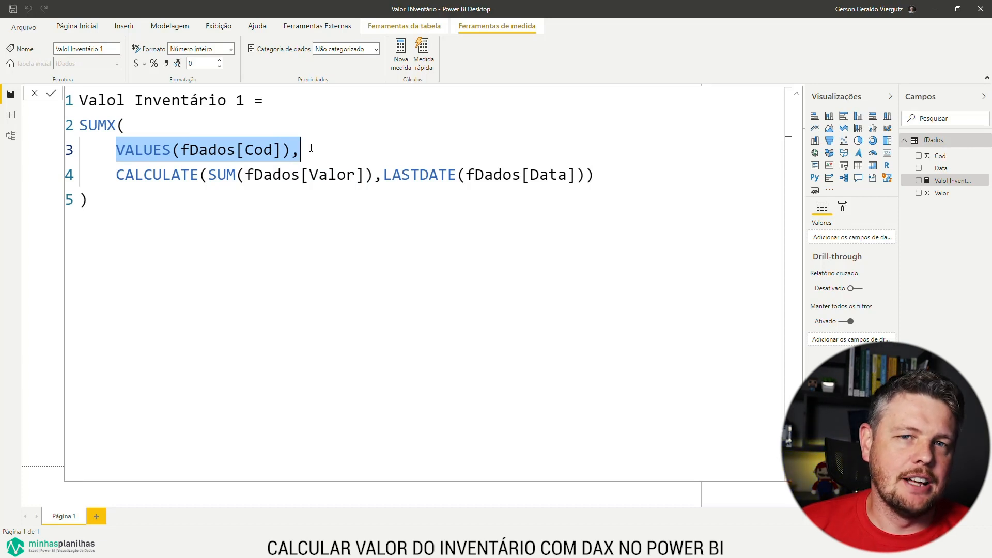
{"action": "left_click", "coordinate": [311, 148]}
{"action": "left_click_drag", "start_coordinate": [291, 150], "coordinate": [181, 149]}
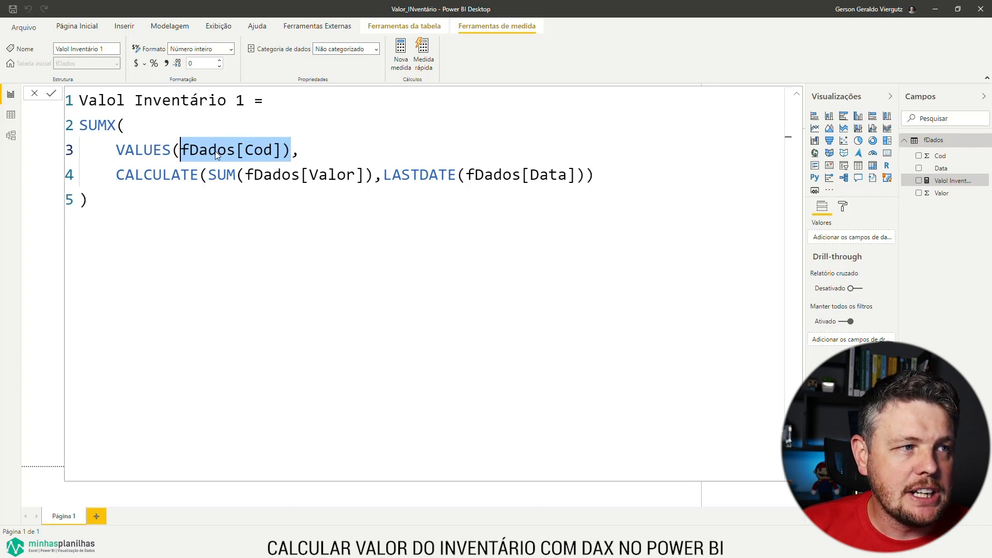
{"action": "left_click", "coordinate": [181, 150]}
{"action": "key", "text": "shift+Right"}
{"action": "key", "text": "shift+Right"}
{"action": "key", "text": "shift+Right"}
{"action": "key", "text": "shift+Right"}
{"action": "key", "text": "shift+Right"}
{"action": "key", "text": "shift+Right"}
{"action": "key", "text": "shift+Right"}
{"action": "key", "text": "shift+Right"}
{"action": "key", "text": "shift+Right"}
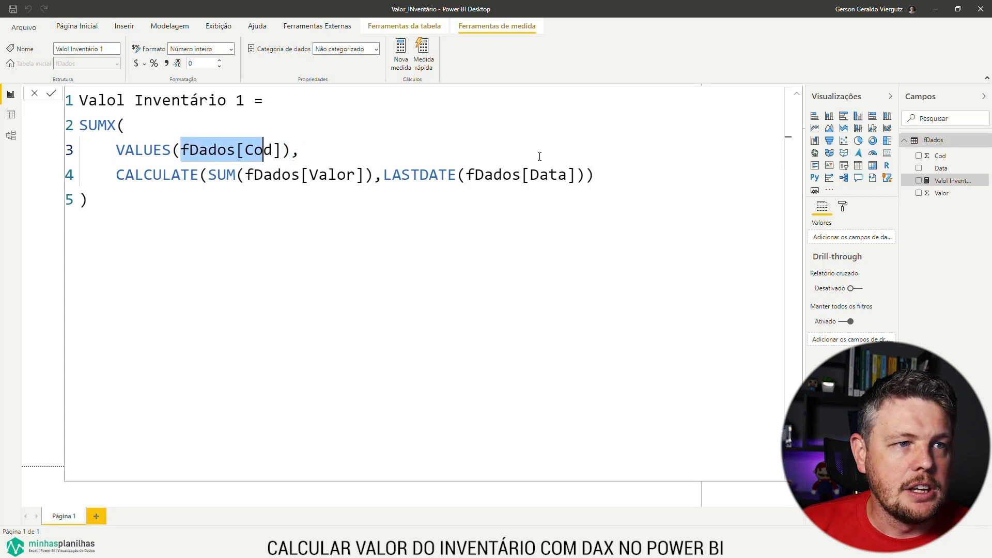
{"action": "left_click", "coordinate": [576, 174]}
{"action": "key", "text": "shift+Left"}
{"action": "key", "text": "shift+Left"}
{"action": "key", "text": "shift+Left"}
{"action": "key", "text": "shift+Left"}
{"action": "key", "text": "shift+Left"}
{"action": "key", "text": "shift+Left"}
{"action": "key", "text": "shift+Left"}
{"action": "key", "text": "shift+Left"}
{"action": "key", "text": "shift+Left"}
{"action": "key", "text": "shift+Left"}
{"action": "key", "text": "shift+Left"}
{"action": "key", "text": "shift+Left"}
{"action": "key", "text": "shift+Left"}
{"action": "key", "text": "shift+Left"}
{"action": "key", "text": "shift+Left"}
{"action": "key", "text": "shift+Left"}
{"action": "key", "text": "shift+Left"}
{"action": "key", "text": "shift+Left"}
{"action": "key", "text": "shift+Left"}
{"action": "key", "text": "shift+Left"}
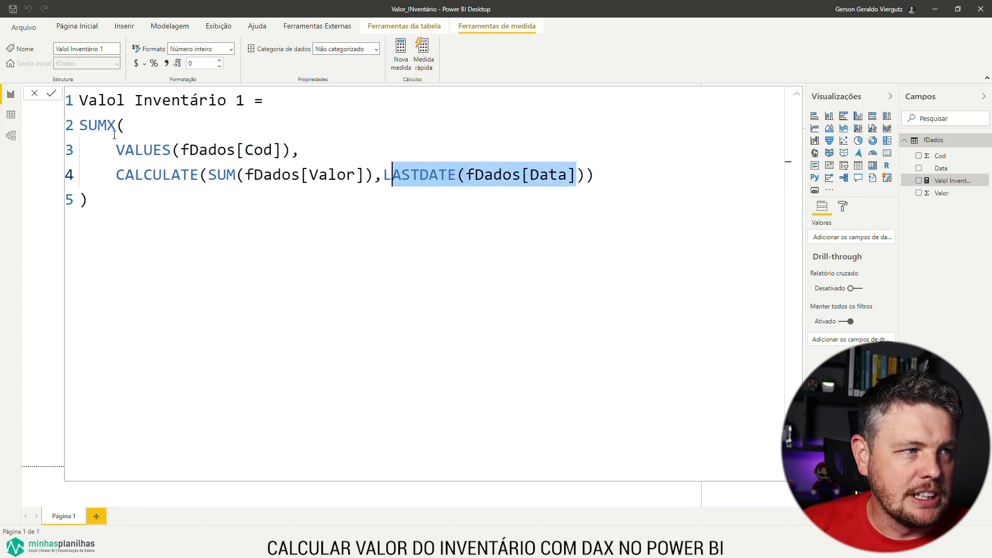
{"action": "left_click", "coordinate": [181, 158]}
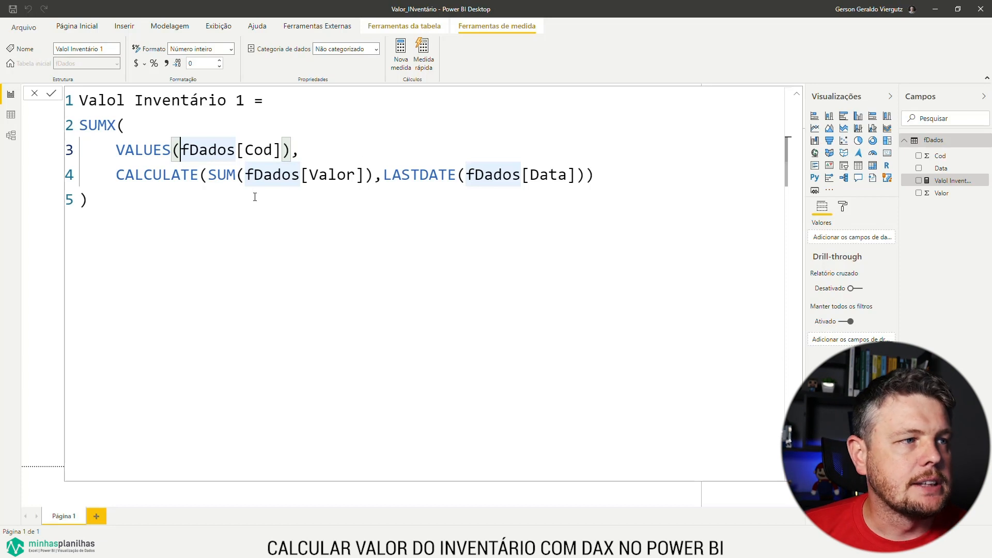
{"action": "left_click", "coordinate": [222, 203]}
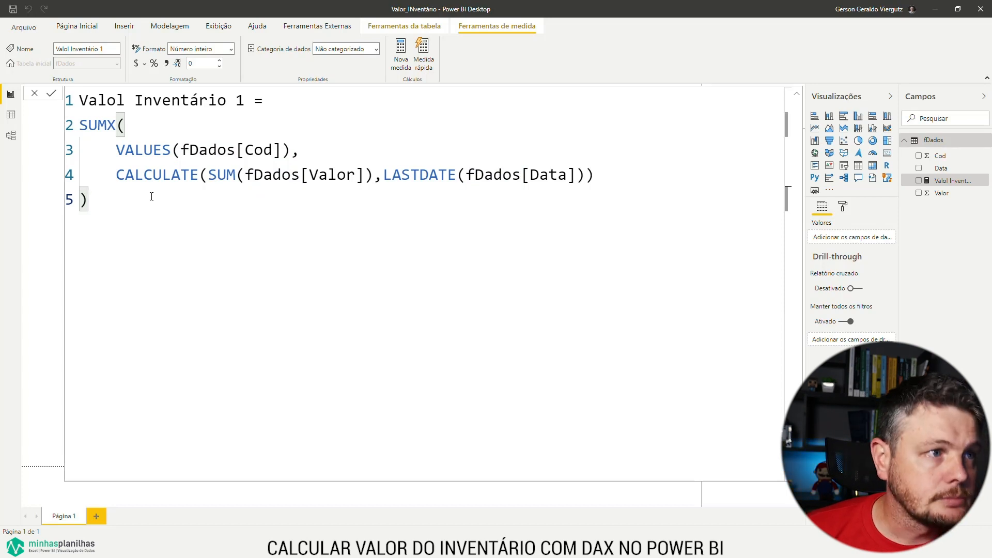
- Collapse the formula editor and add a table visual to the report page with Cod, Data and Valol Inventário 1
{"action": "left_click", "coordinate": [796, 94]}
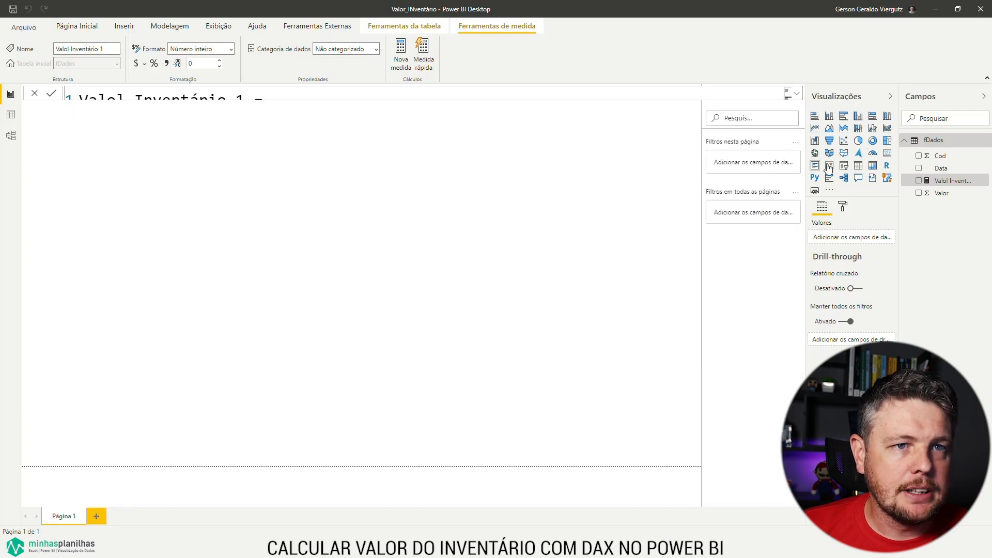
{"action": "left_click", "coordinate": [858, 166]}
{"action": "left_click_drag", "start_coordinate": [121, 169], "coordinate": [186, 195]}
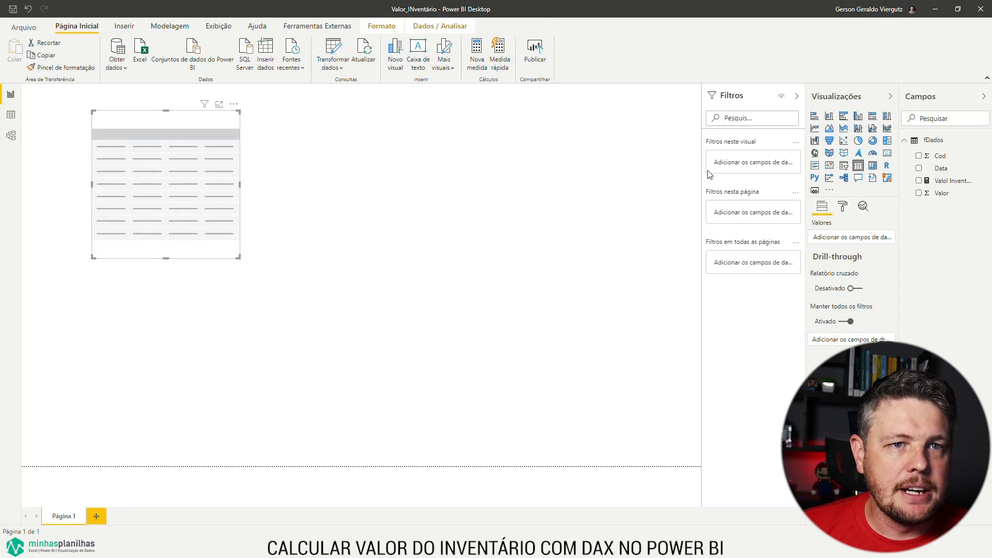
{"action": "left_click_drag", "start_coordinate": [959, 158], "coordinate": [165, 185]}
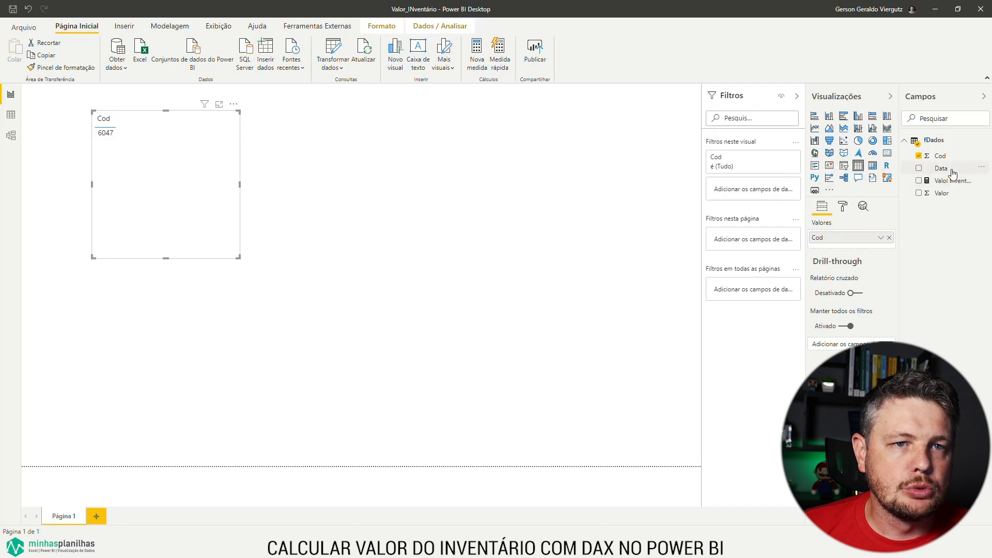
{"action": "left_click_drag", "start_coordinate": [956, 172], "coordinate": [850, 244]}
{"action": "left_click_drag", "start_coordinate": [949, 186], "coordinate": [191, 217]}
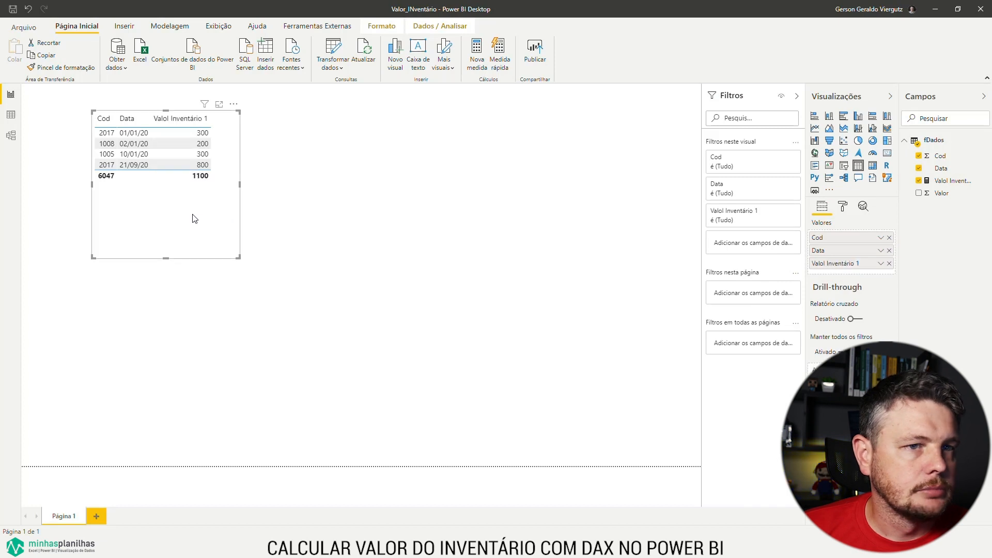
- Set the table's Cod field to Não resumir and make the visual wider and shorter
{"action": "left_click", "coordinate": [879, 239]}
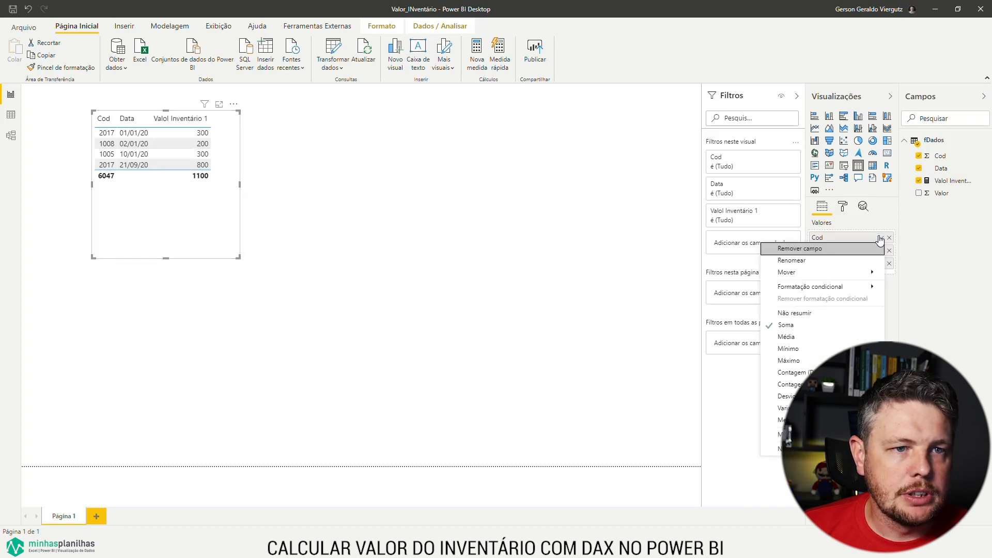
{"action": "left_click", "coordinate": [794, 312]}
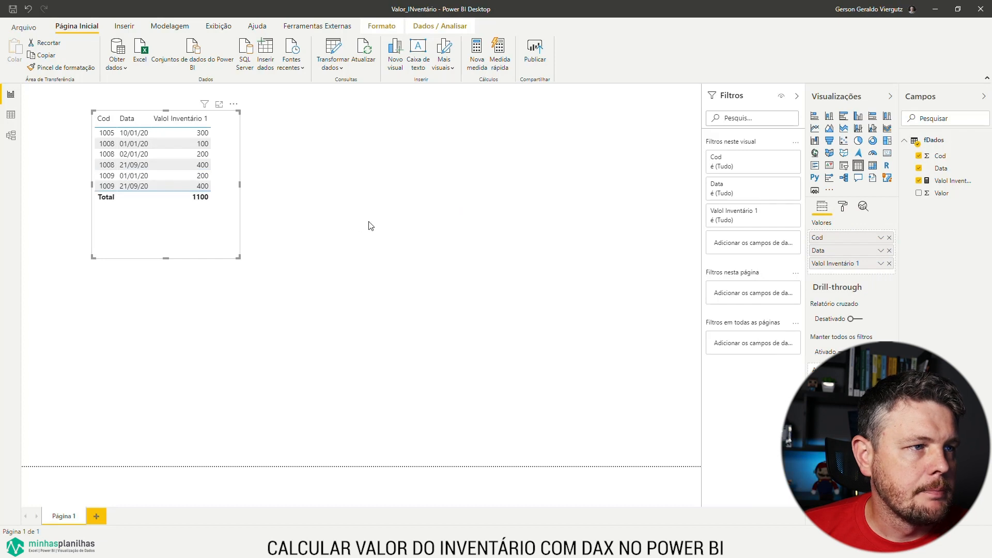
{"action": "left_click_drag", "start_coordinate": [238, 257], "coordinate": [272, 216]}
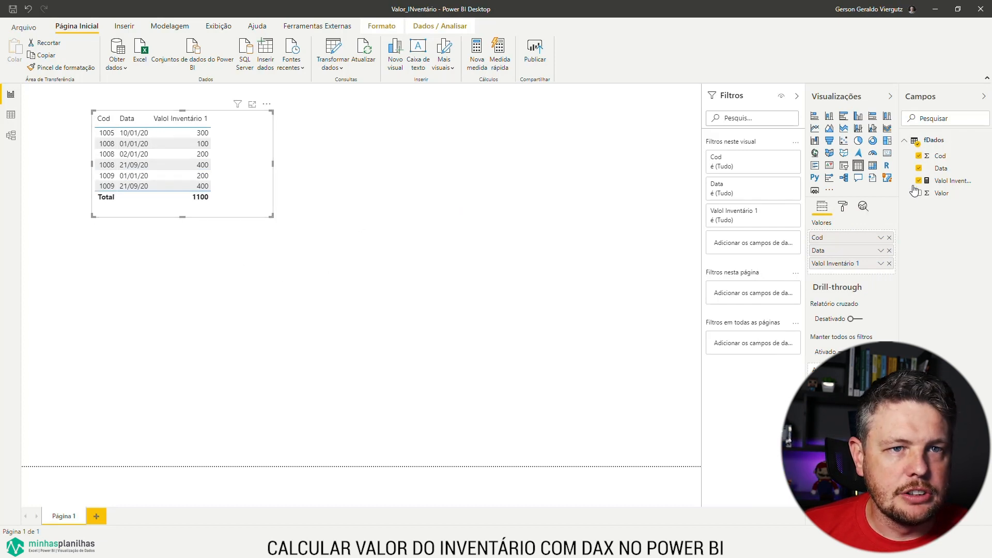
- Remove the Data field from the table so it lists Valol Inventário 1 by Cod only
{"action": "left_click", "coordinate": [919, 168]}
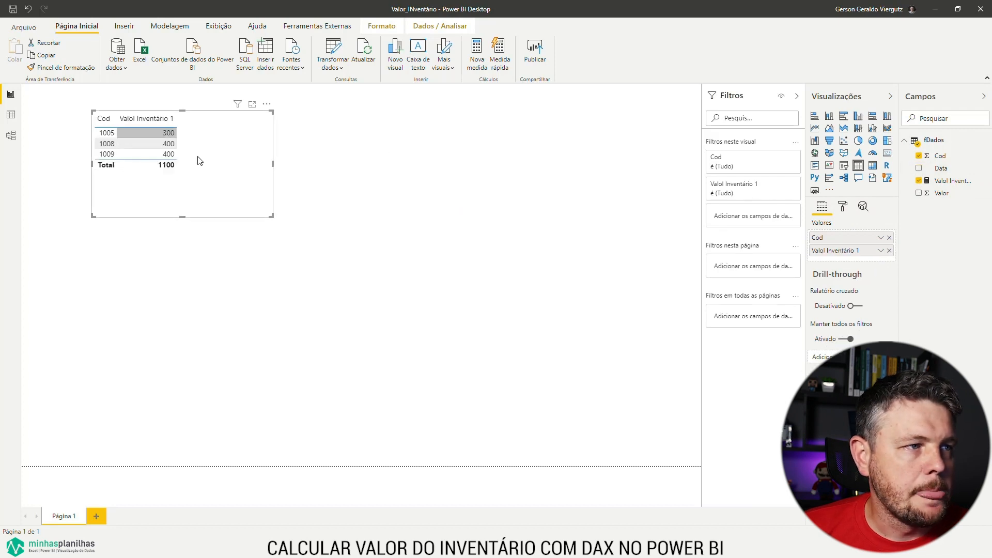
{"action": "left_click", "coordinate": [333, 146]}
{"action": "left_click", "coordinate": [223, 184]}
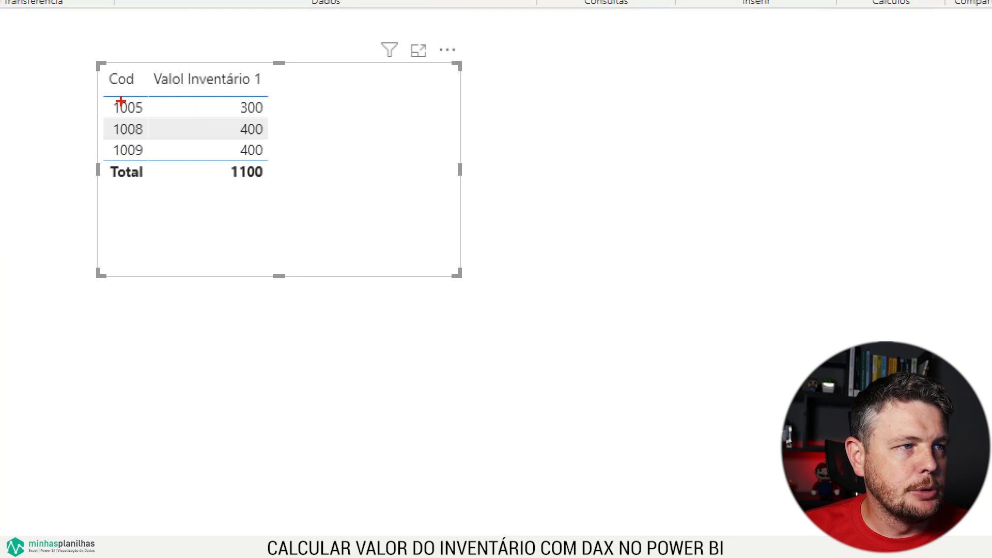
- Compare the table's values per code with the 21/09/20 rows in the fDados source data, and return to the report
{"action": "mouse_move", "coordinate": [103, 91]}
{"action": "left_mouse_down"}
{"action": "mouse_move", "coordinate": [290, 115]}
{"action": "mouse_move", "coordinate": [265, 114]}
{"action": "mouse_move", "coordinate": [302, 134]}
{"action": "mouse_move", "coordinate": [318, 163]}
{"action": "left_mouse_up"}
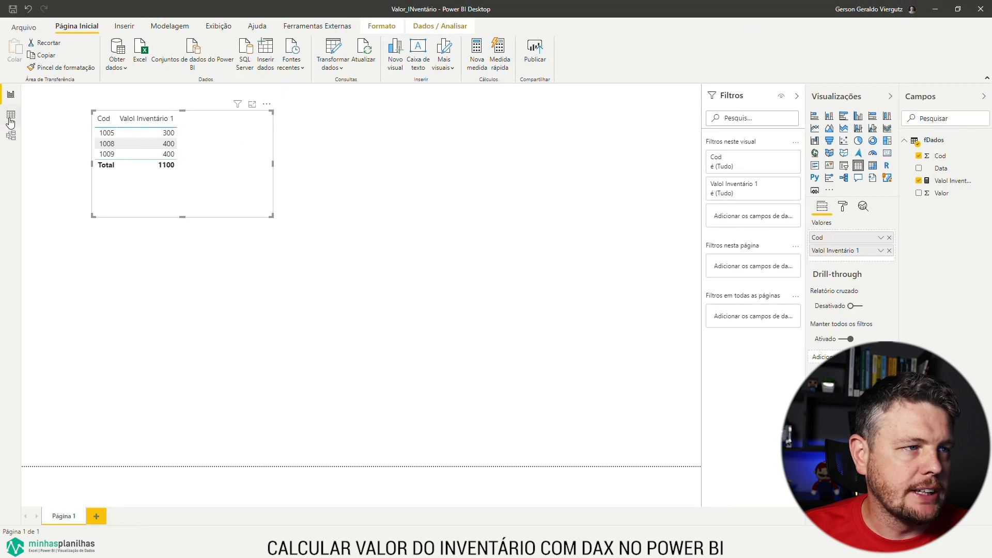
{"action": "left_click", "coordinate": [11, 117]}
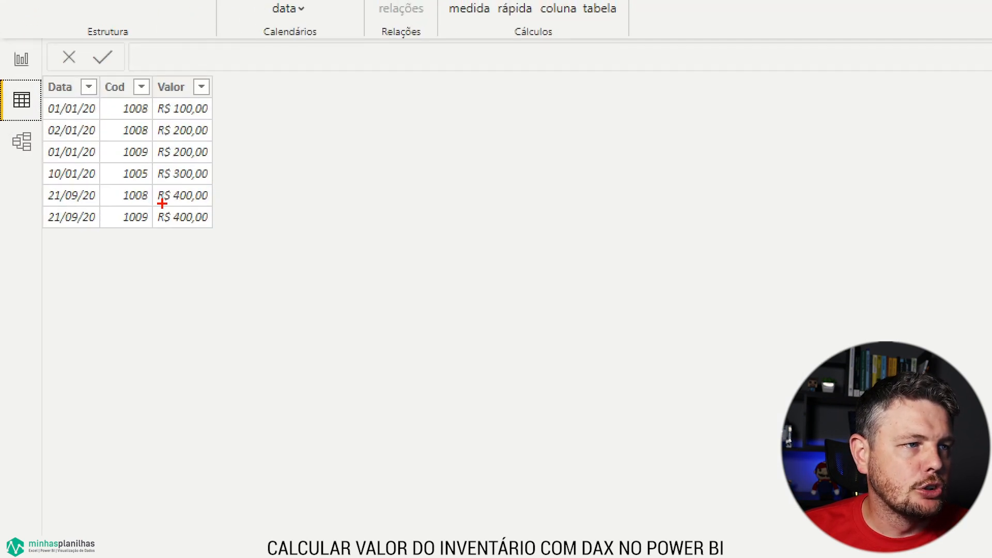
{"action": "mouse_move", "coordinate": [223, 195]}
{"action": "left_mouse_down"}
{"action": "mouse_move", "coordinate": [243, 195]}
{"action": "mouse_move", "coordinate": [248, 214]}
{"action": "left_mouse_up"}
{"action": "left_click_drag", "start_coordinate": [38, 183], "coordinate": [103, 225]}
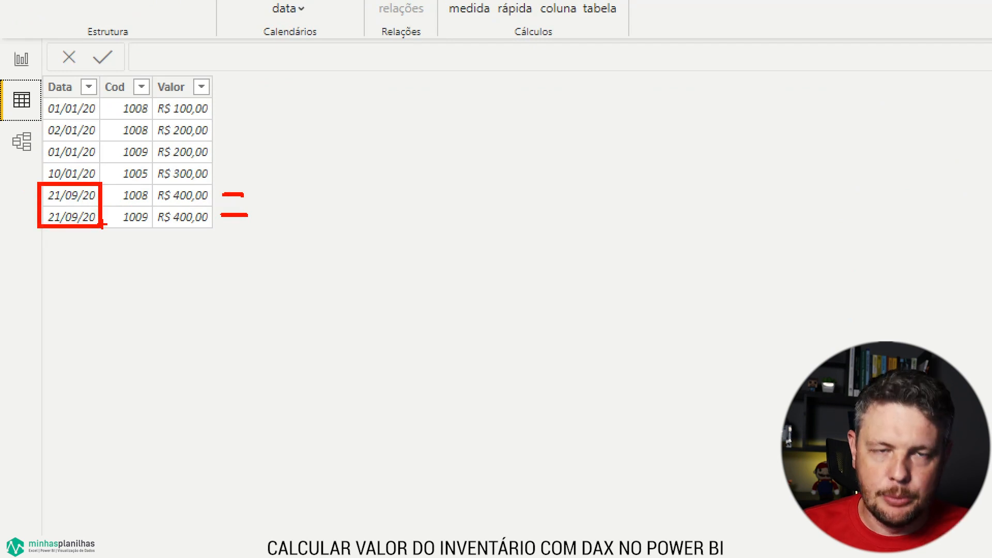
{"action": "left_click", "coordinate": [21, 58]}
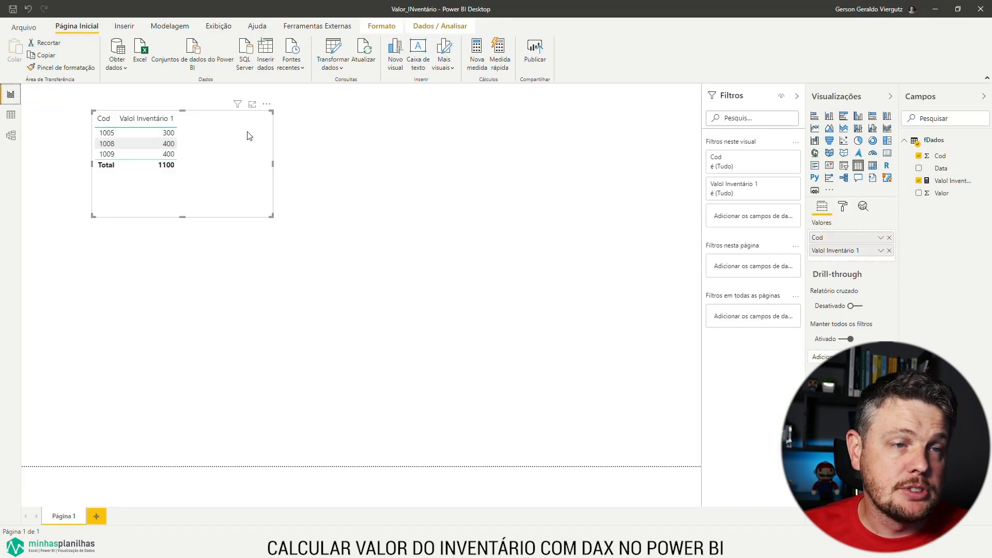
- Add a card visual showing Valol Inventário 1 and place it to the right of the table visual
{"action": "left_click", "coordinate": [332, 151]}
{"action": "left_click", "coordinate": [887, 153]}
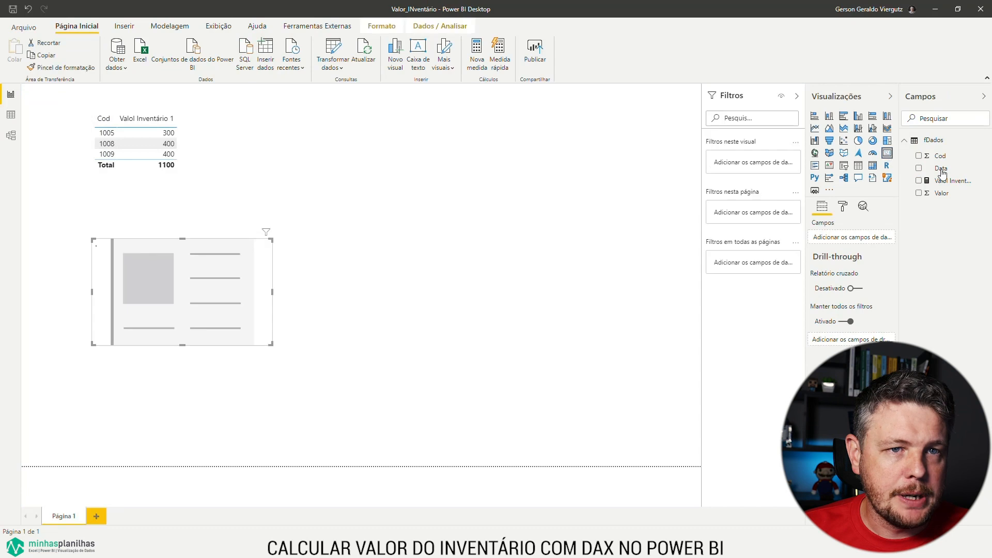
{"action": "left_click_drag", "start_coordinate": [941, 183], "coordinate": [612, 144]}
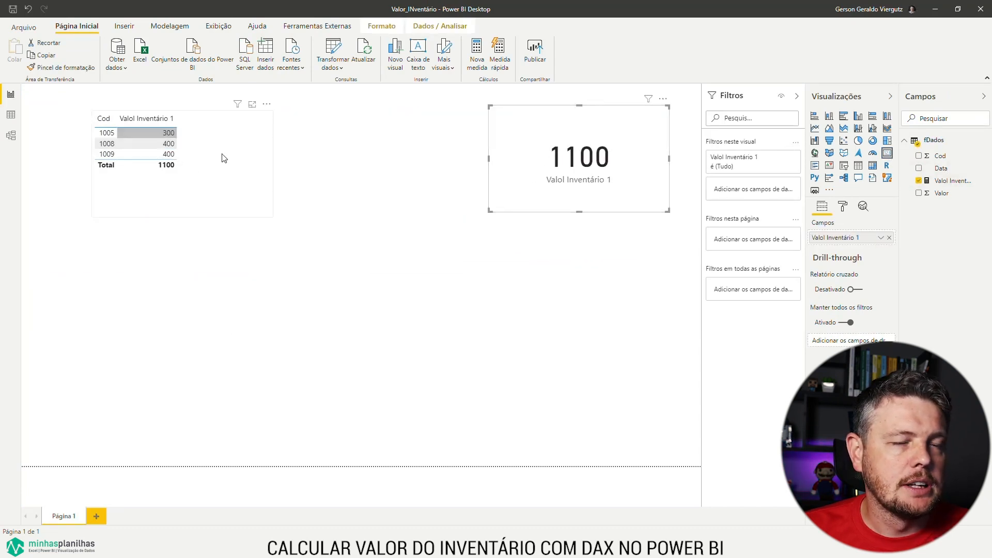
{"action": "left_click", "coordinate": [353, 209]}
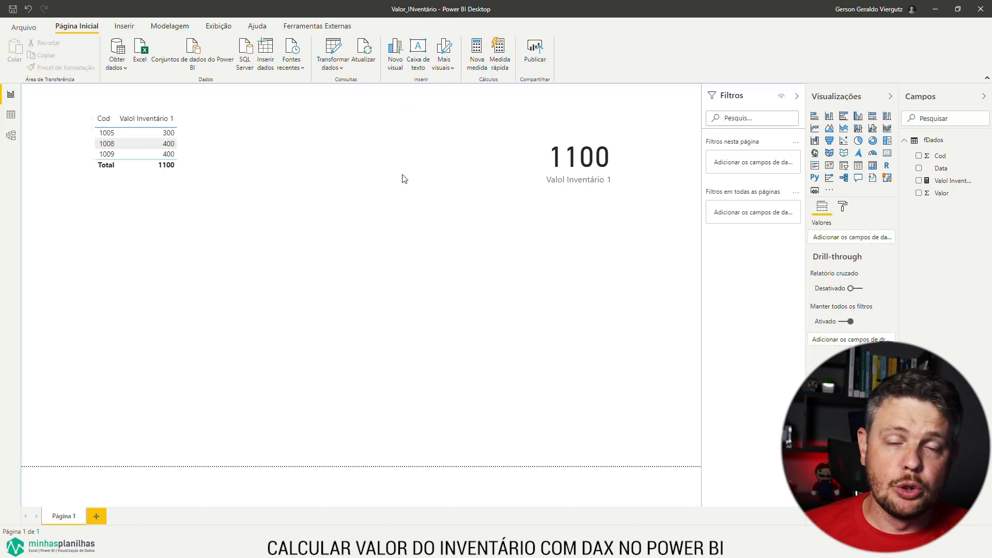
- Create another new measure in the fDados table and expand its formula editor
{"action": "right_click", "coordinate": [933, 141]}
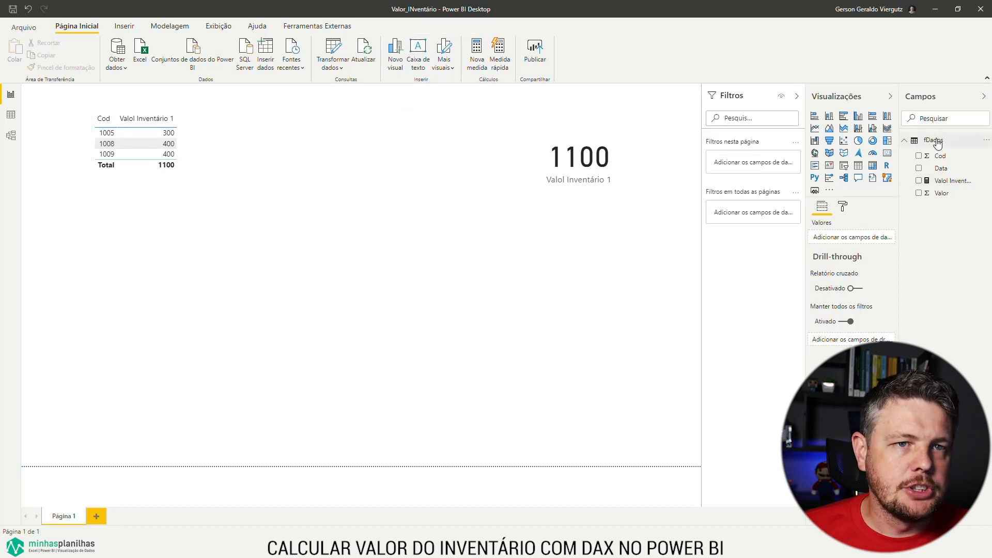
{"action": "left_click", "coordinate": [937, 153]}
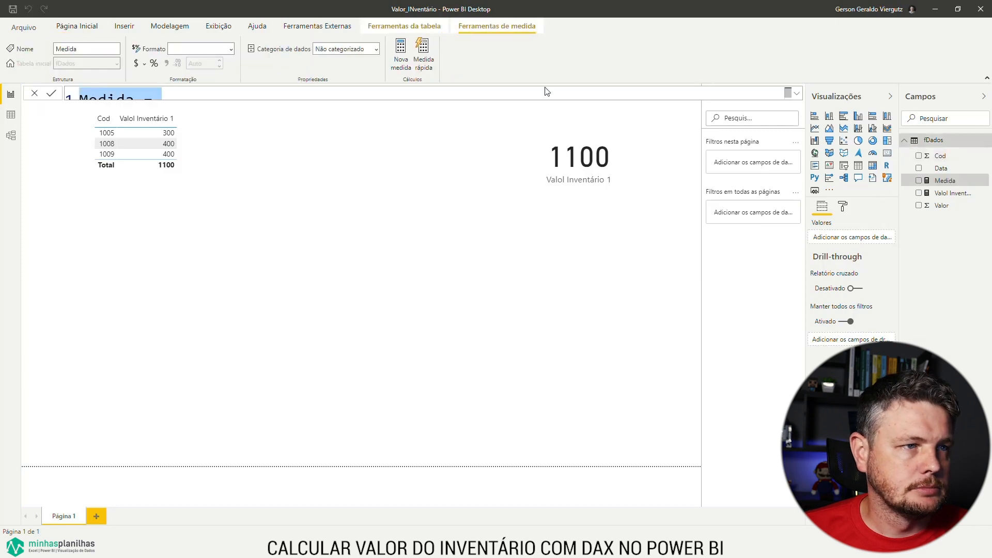
{"action": "left_click", "coordinate": [797, 93]}
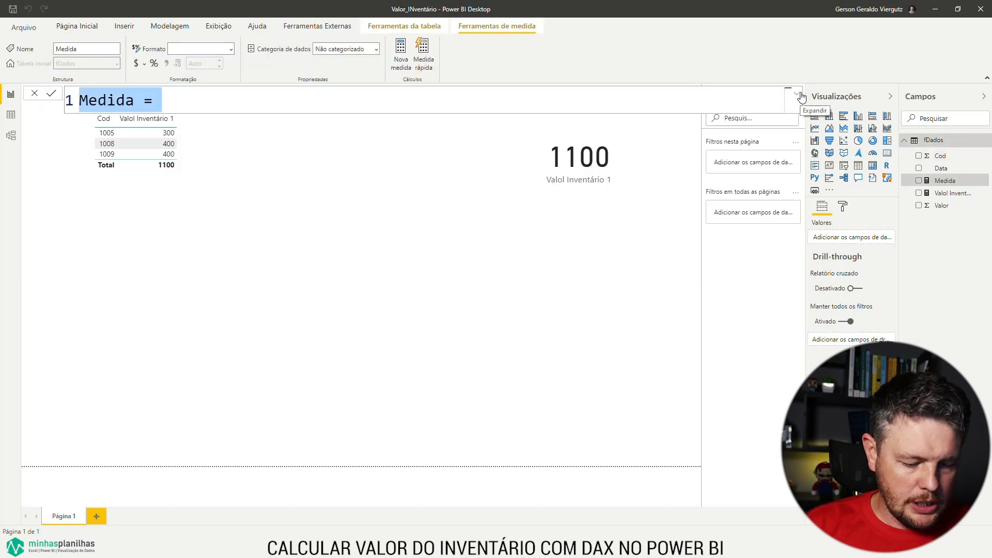
- Name the new measure Valor Inventário 2 and start its formula with a CALCULATE function on a new line
{"action": "type", "text": "Valor I"}
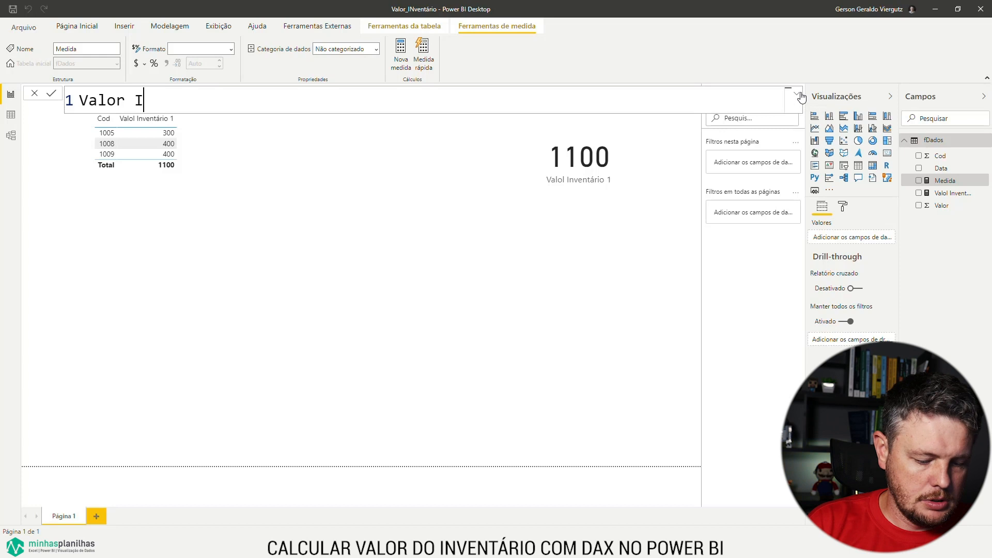
{"action": "type", "text": "nventário"}
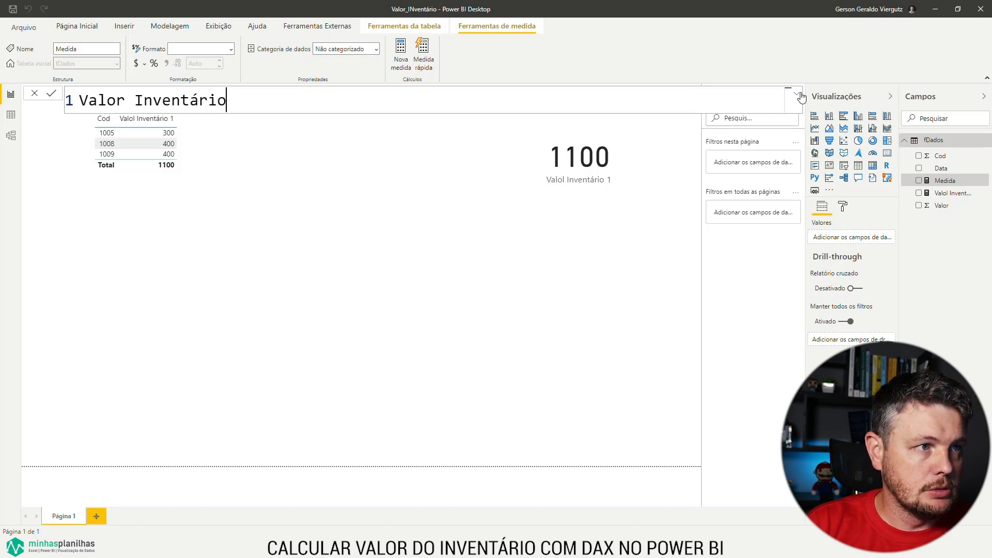
{"action": "type", "text": " 2 ="}
{"action": "key", "text": "shift+Return"}
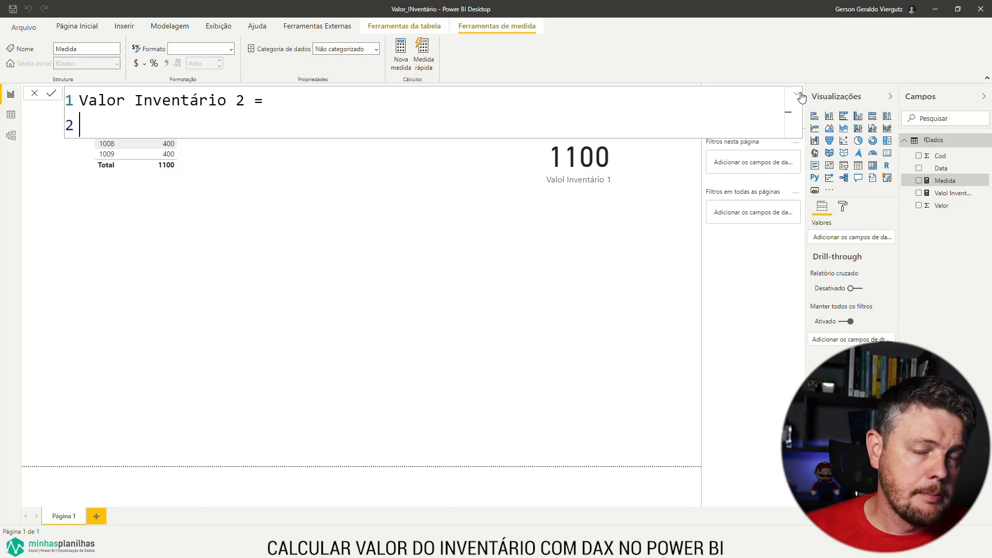
{"action": "type", "text": "CAL"}
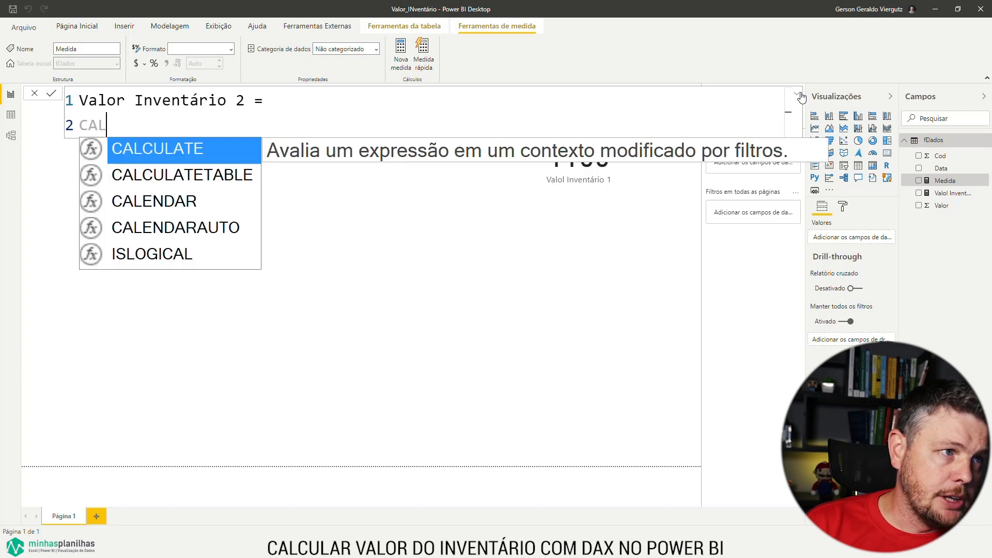
{"action": "key", "text": "Tab"}
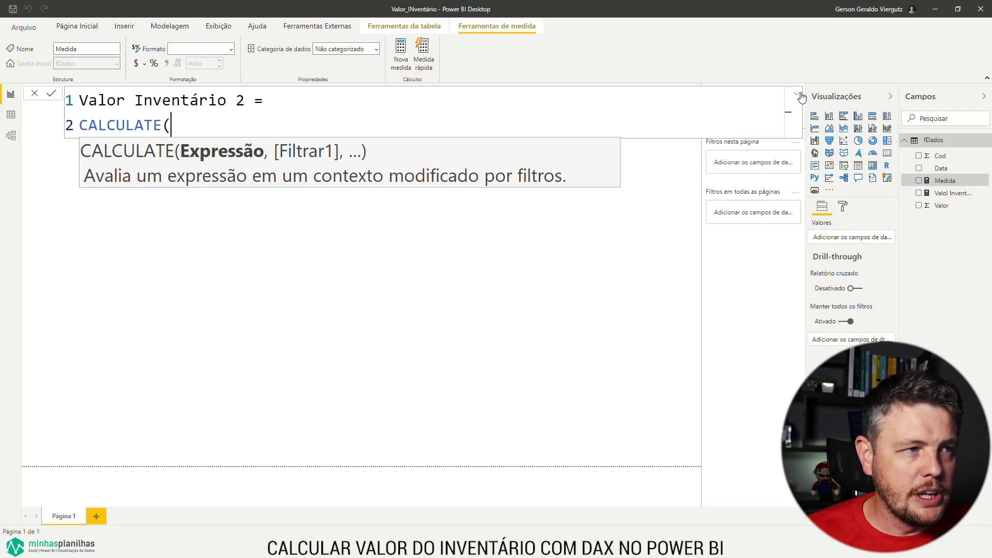
{"action": "key", "text": "shift+Return"}
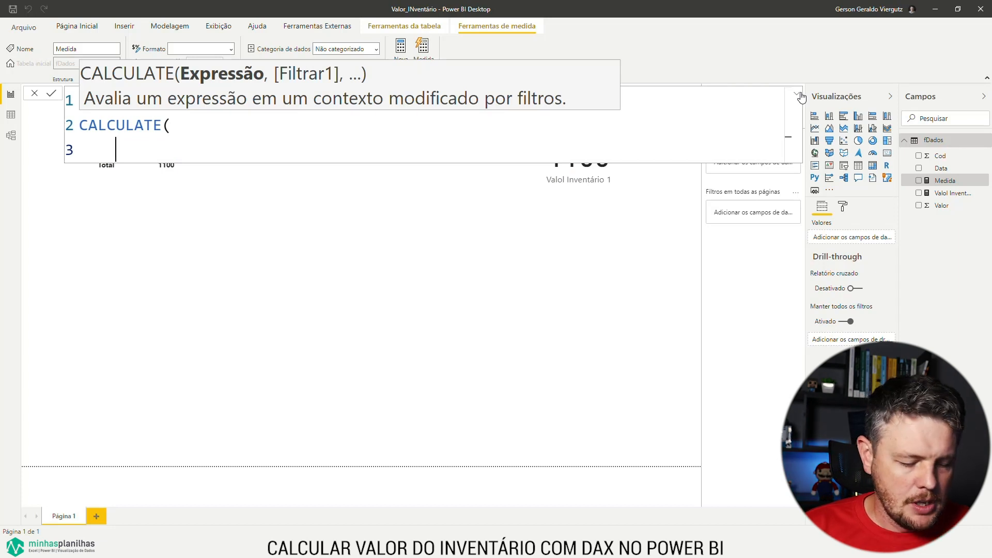
- Enter SUM(fDados[Valor]) as the expression argument of CALCULATE, followed by a comma and a new line
{"action": "type", "text": "SUM("}
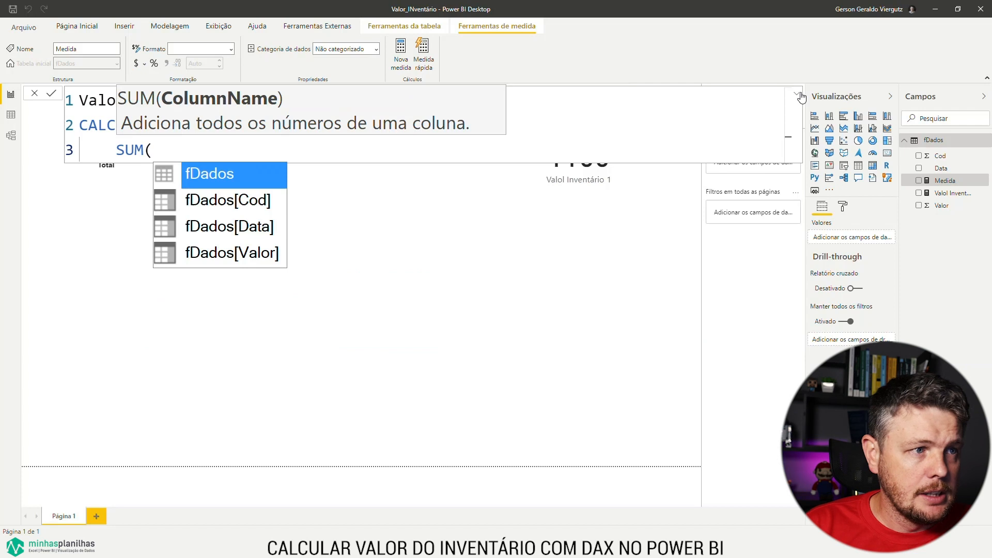
{"action": "key", "text": "Down"}
{"action": "key", "text": "Down"}
{"action": "key", "text": "Down"}
{"action": "key", "text": "Tab"}
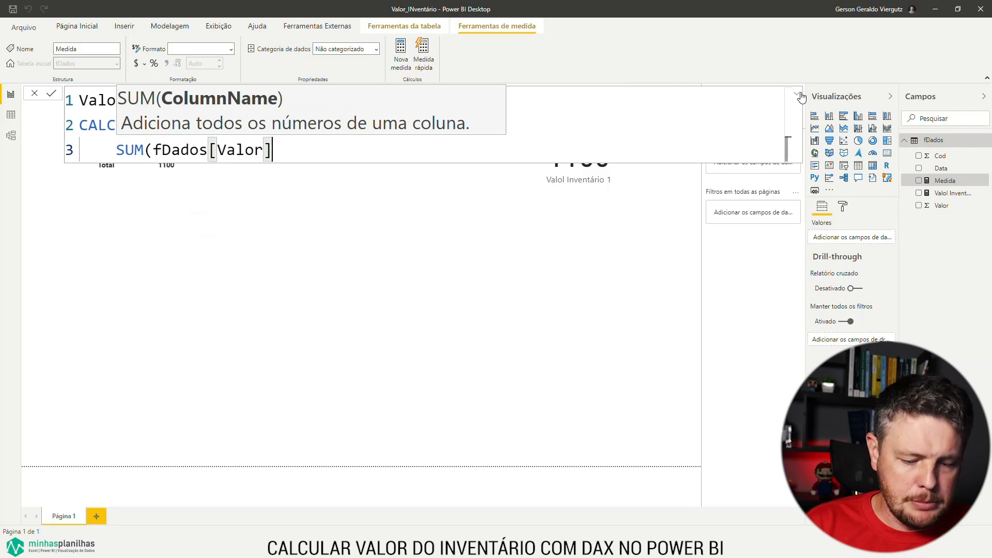
{"action": "type", "text": "),"}
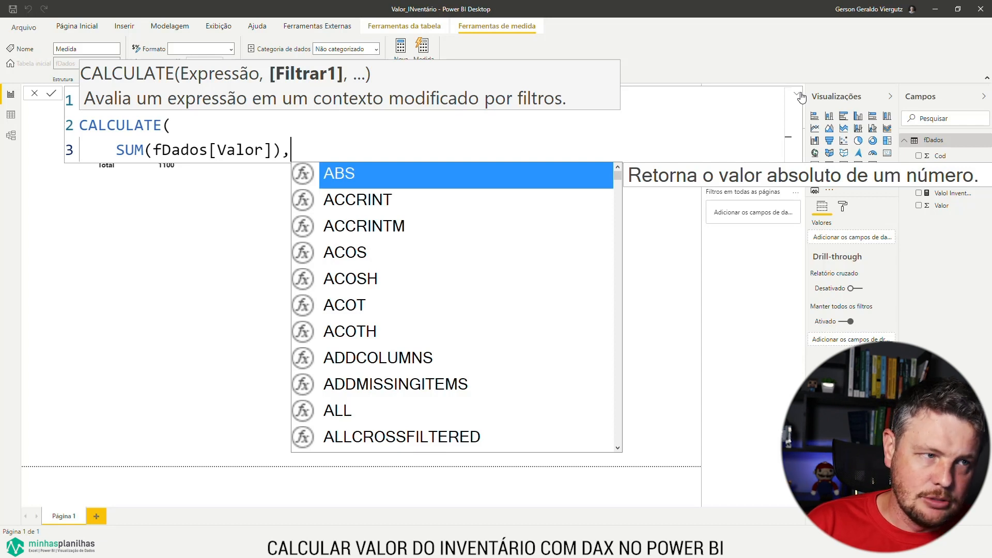
{"action": "key", "text": "shift+Return"}
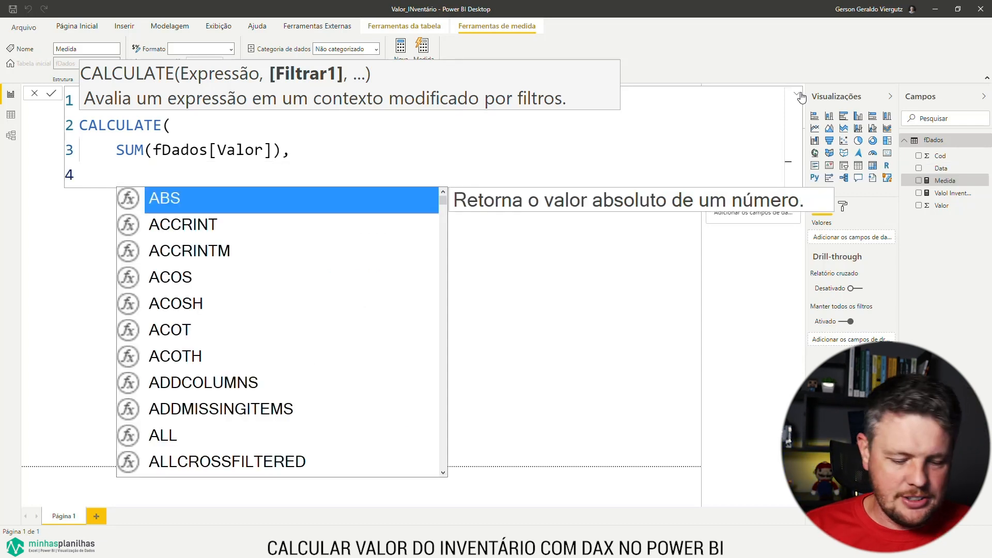
- Start a GENERATE function as the filter argument of CALCULATE, with its arguments beginning on a new line
{"action": "type", "text": "GENER"}
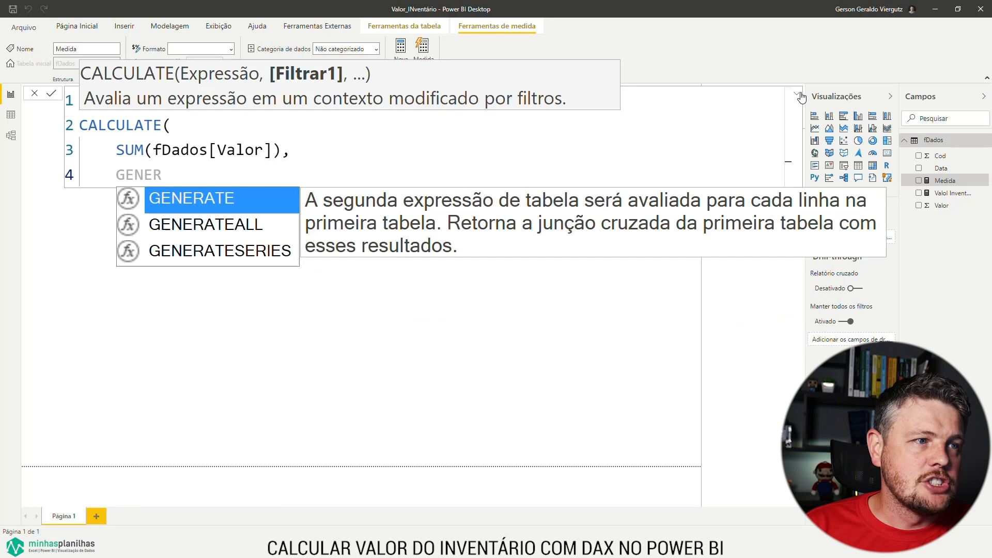
{"action": "key", "text": "Tab"}
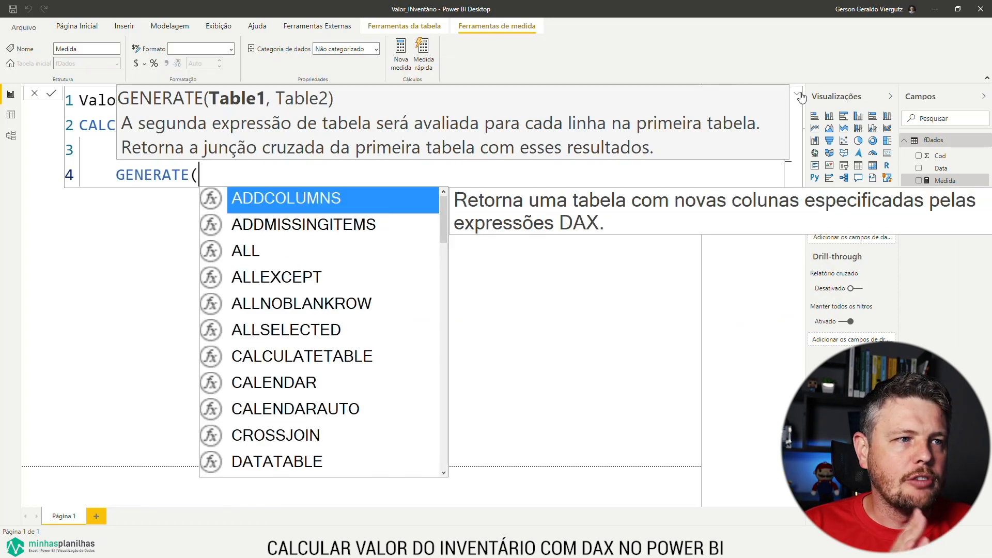
{"action": "key", "text": "BackSpace"}
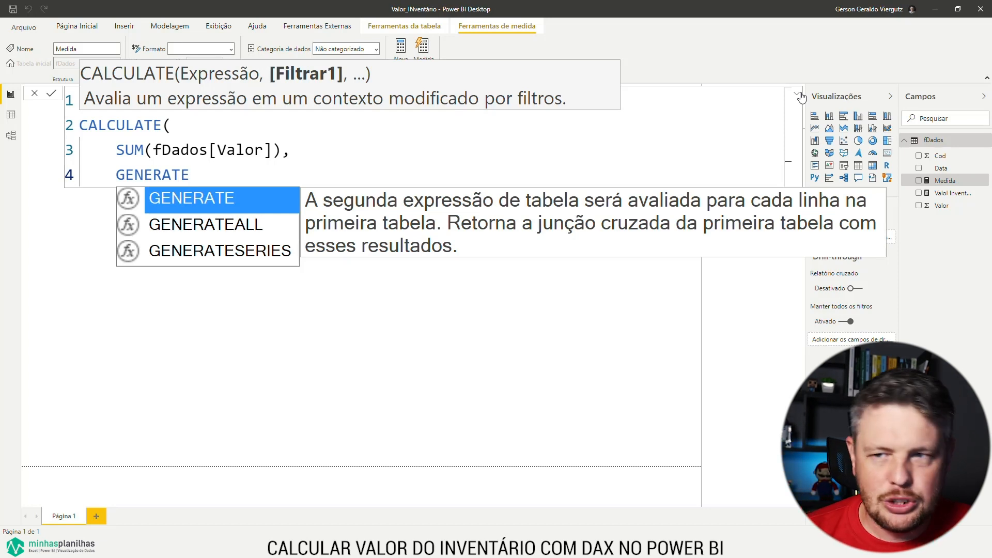
{"action": "type", "text": "("}
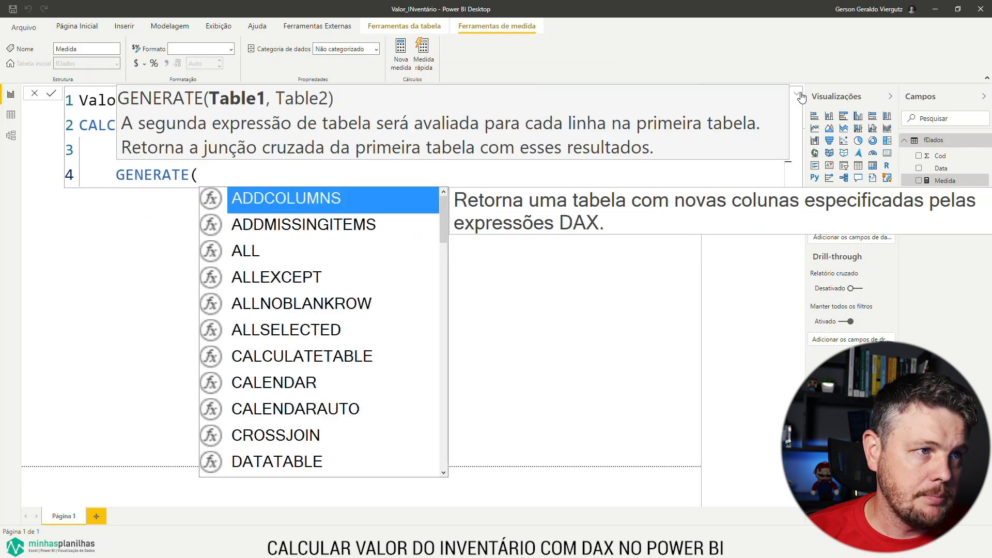
{"action": "key", "text": "shift+Return"}
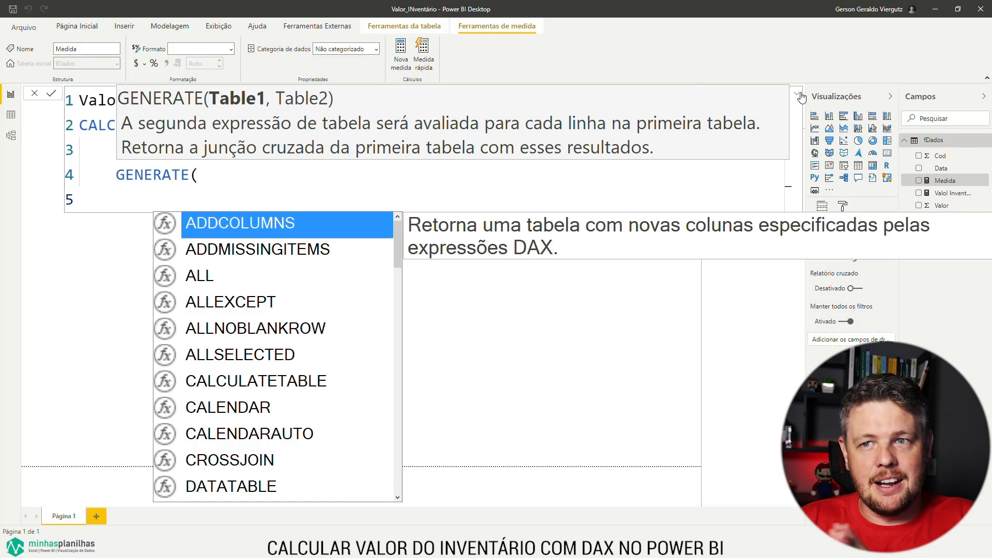
- Enter VALUES(fDados[Cod]) as the first table of GENERATE, followed by a comma and a new line
{"action": "type", "text": "VALUES("}
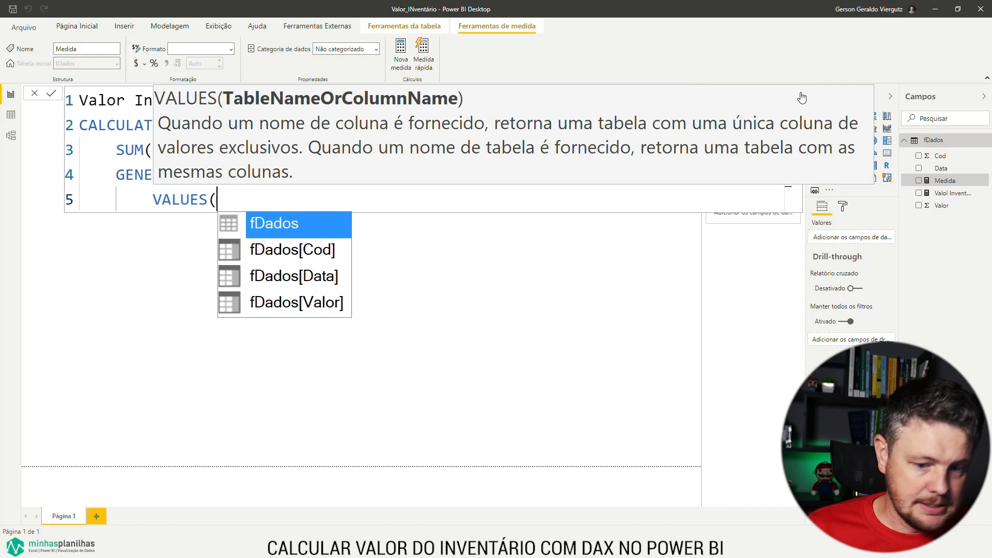
{"action": "key", "text": "Down"}
{"action": "key", "text": "Down"}
{"action": "key", "text": "Down"}
{"action": "key", "text": "Up"}
{"action": "key", "text": "Up"}
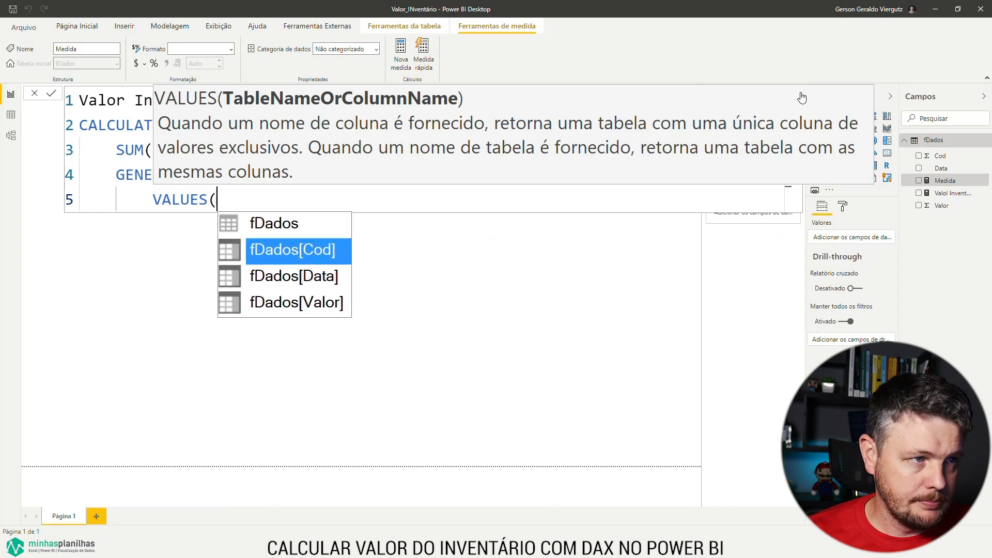
{"action": "key", "text": "Tab"}
{"action": "type", "text": "),"}
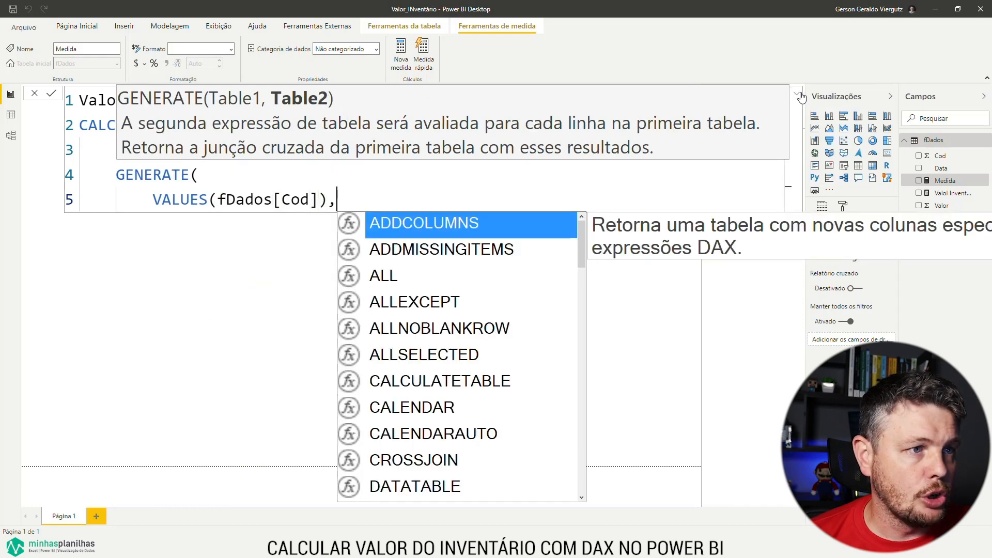
{"action": "key", "text": "shift+Return"}
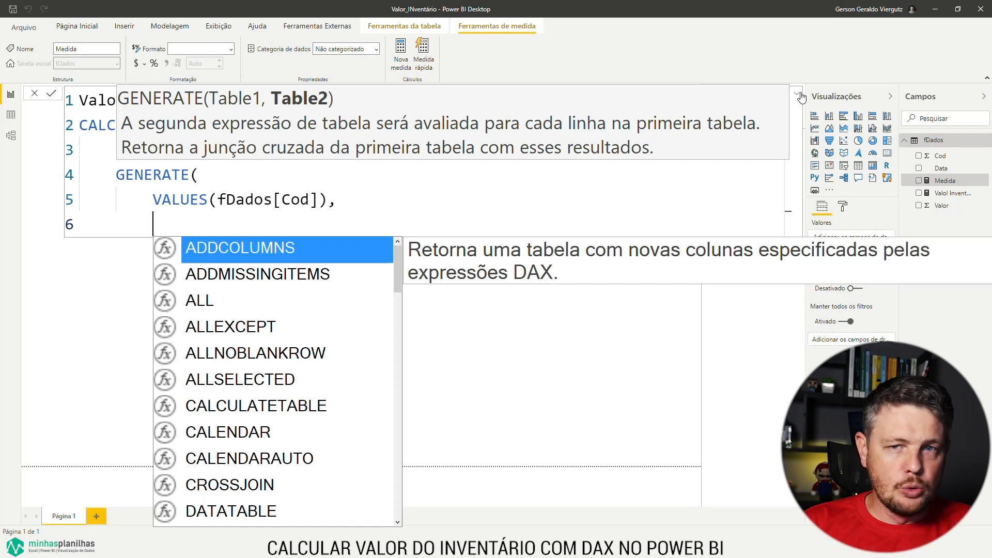
- Enter LASTDATE(fDados[Data]) as the second table of GENERATE and start a new line
{"action": "type", "text": "LASTDATE(DAT"}
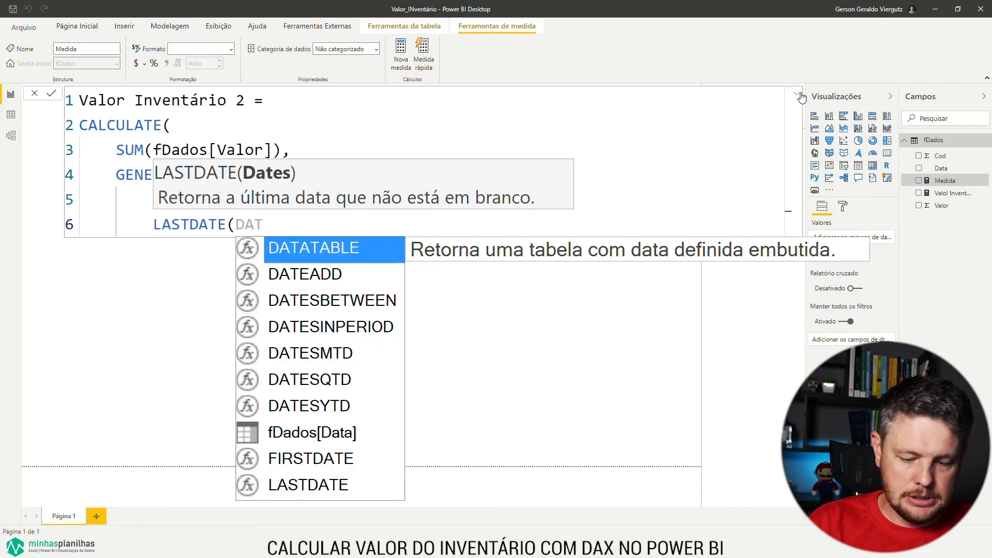
{"action": "key", "text": "Down"}
{"action": "key", "text": "Down"}
{"action": "key", "text": "Down"}
{"action": "key", "text": "Down"}
{"action": "key", "text": "Down"}
{"action": "key", "text": "Down"}
{"action": "key", "text": "Down"}
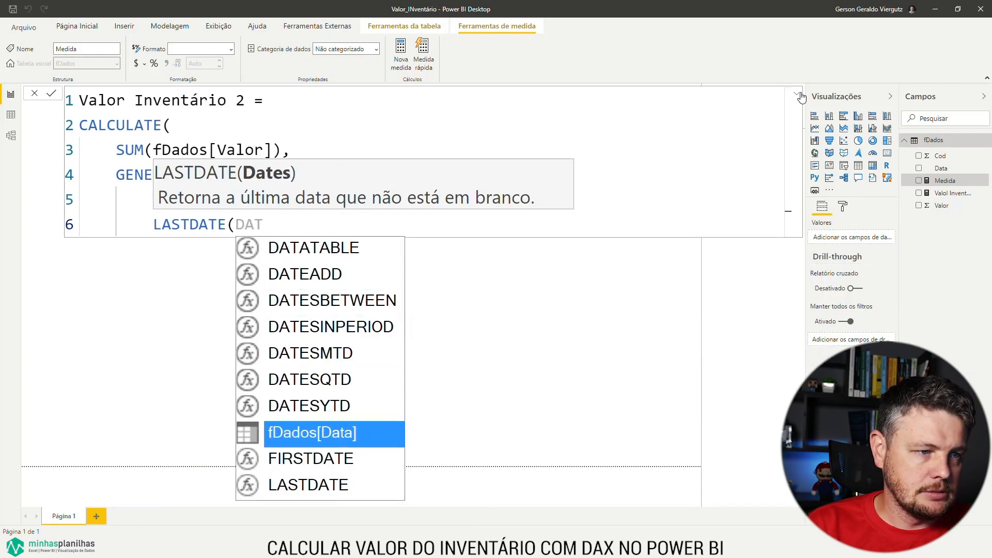
{"action": "key", "text": "Tab"}
{"action": "type", "text": ")"}
{"action": "key", "text": "Return"}
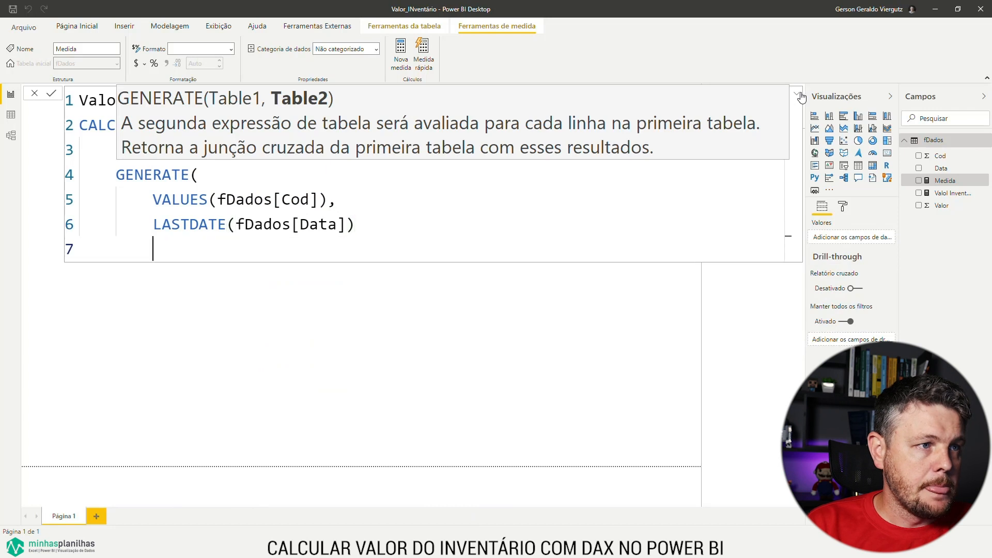
- Close the GENERATE and CALCULATE parentheses on separate lines and commit the Valor Inventário 2 measure
{"action": "type", "text": ")"}
{"action": "key", "text": "Return"}
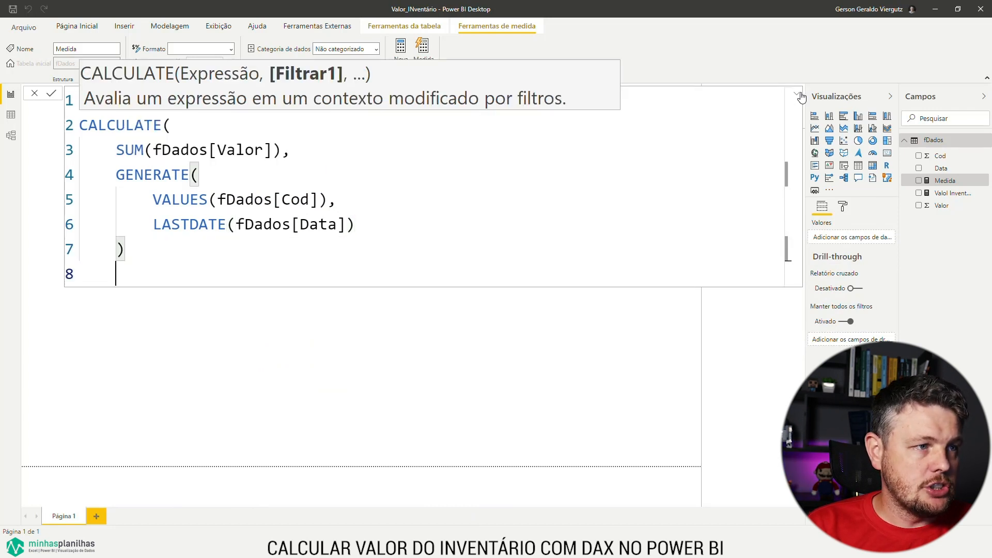
{"action": "type", "text": ")"}
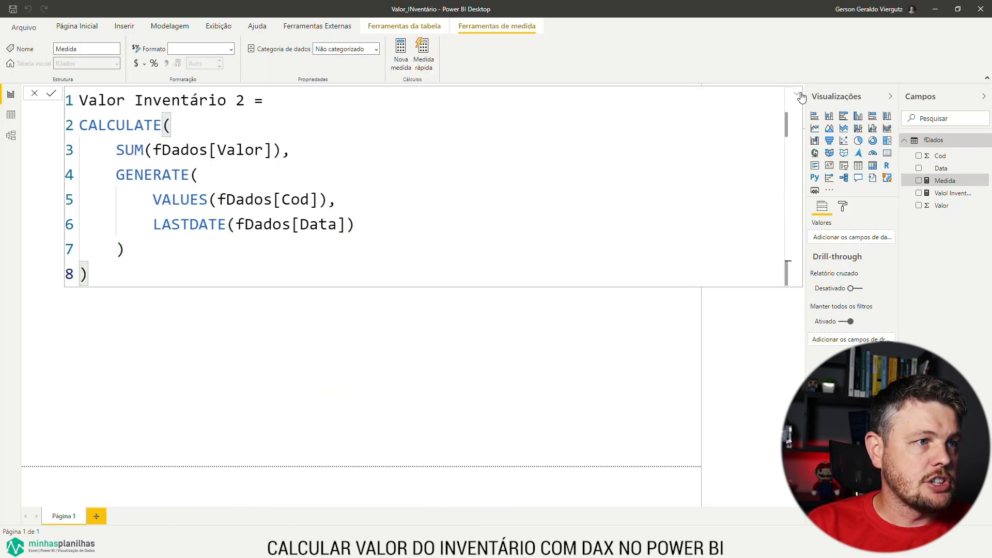
{"action": "key", "text": "Return"}
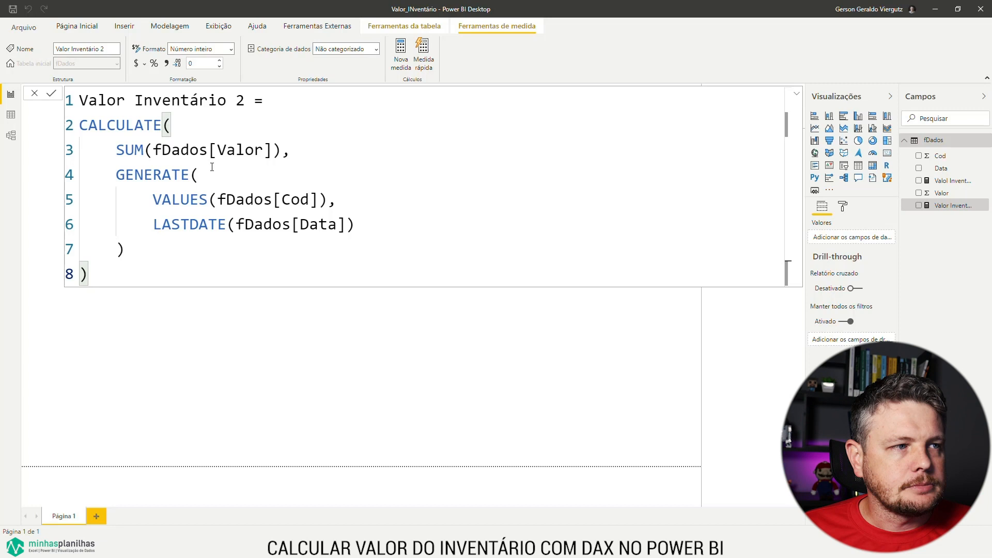
- Review the SUM, GENERATE, VALUES and LASTDATE parts of the Valor Inventário 2 formula, and collapse the formula editor
{"action": "left_click_drag", "start_coordinate": [116, 150], "coordinate": [291, 150]}
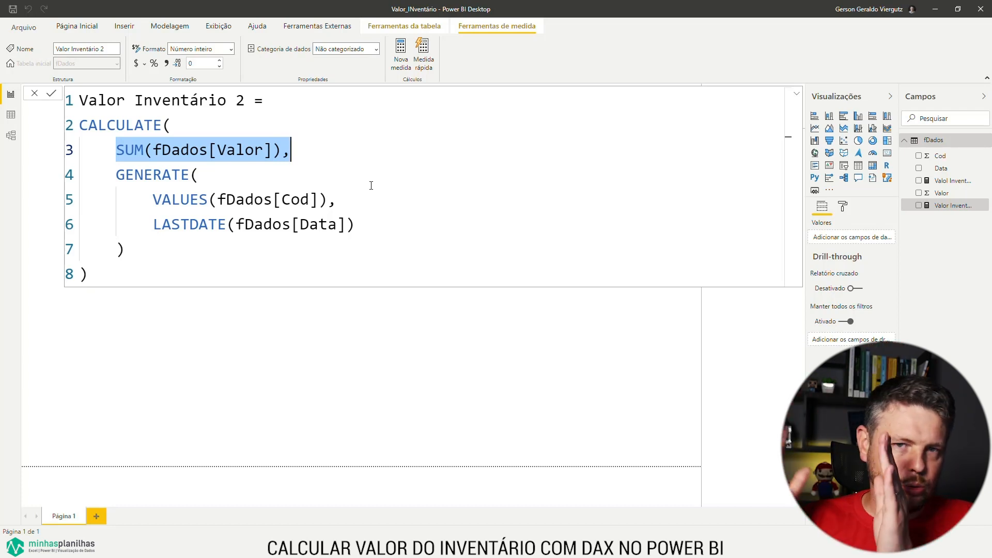
{"action": "left_click_drag", "start_coordinate": [153, 200], "coordinate": [355, 225]}
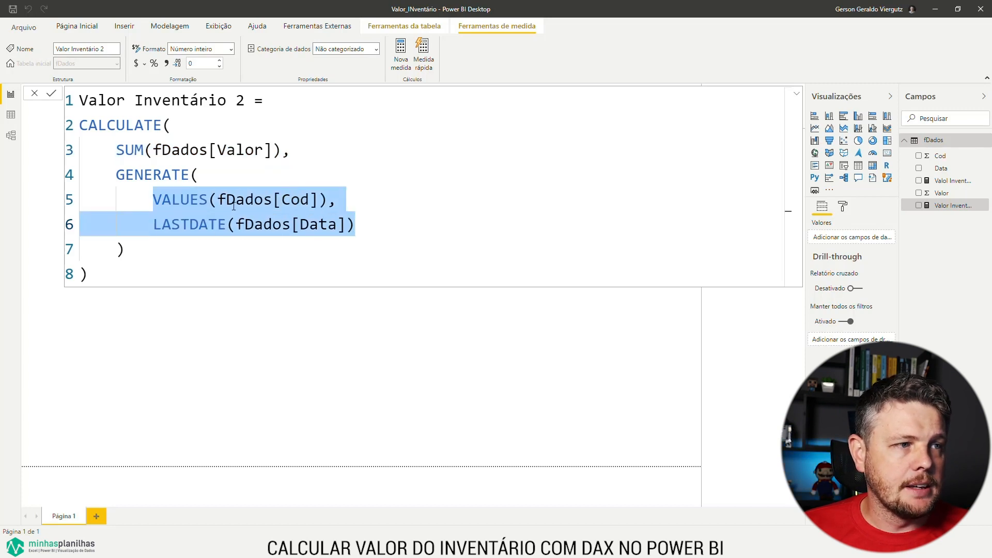
{"action": "left_click_drag", "start_coordinate": [154, 200], "coordinate": [337, 200]}
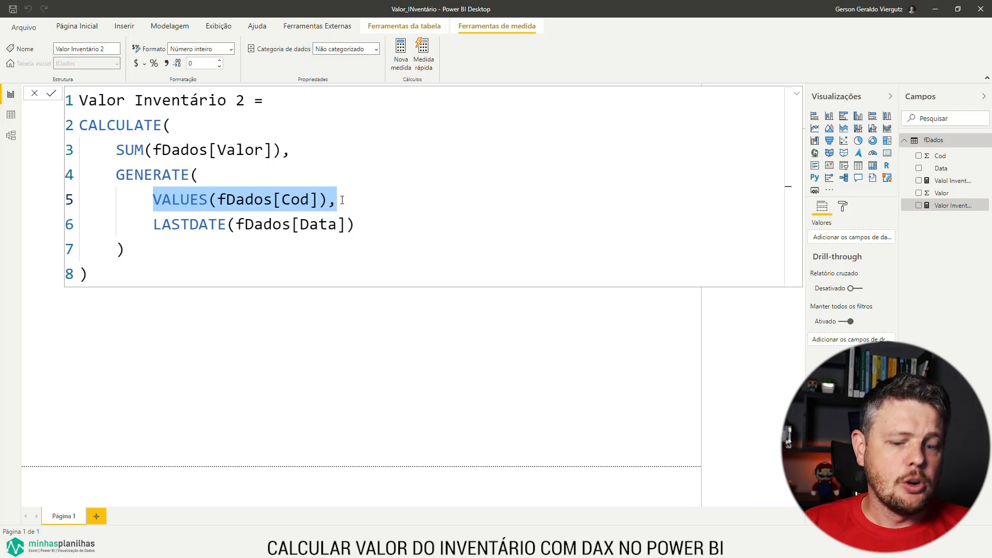
{"action": "key", "text": "Down"}
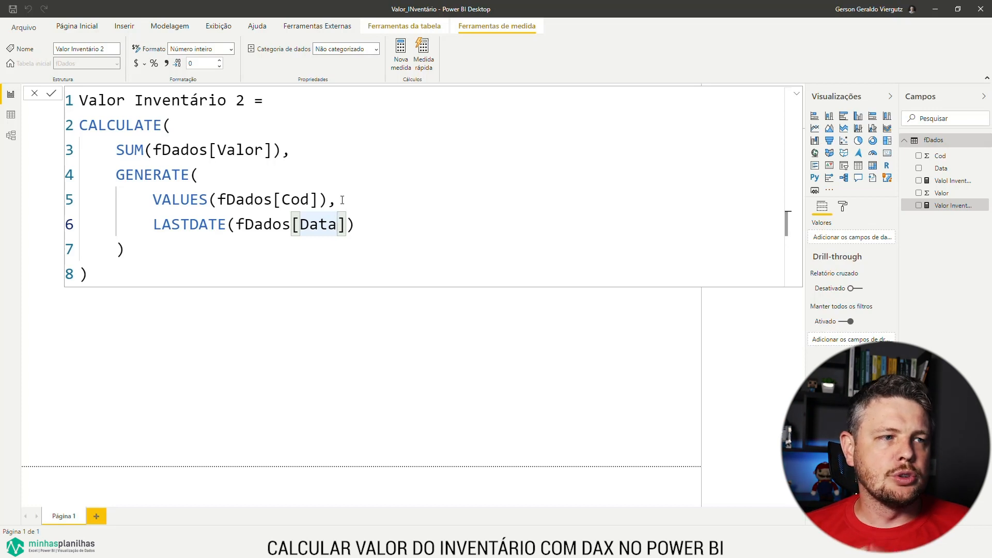
{"action": "mouse_move", "coordinate": [115, 175]}
{"action": "left_mouse_down"}
{"action": "mouse_move", "coordinate": [188, 198]}
{"action": "mouse_move", "coordinate": [357, 225]}
{"action": "mouse_move", "coordinate": [116, 176]}
{"action": "left_mouse_up"}
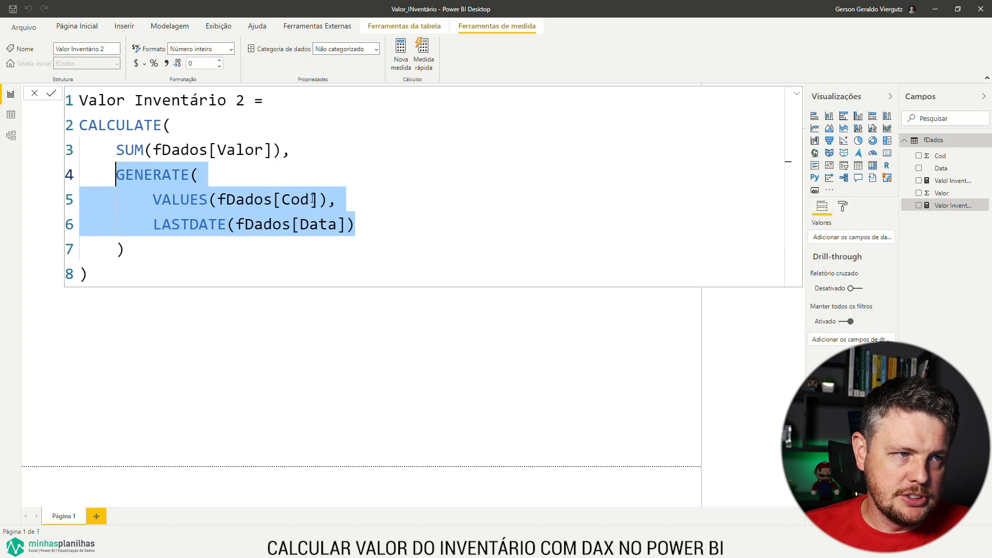
{"action": "mouse_move", "coordinate": [236, 227]}
{"action": "left_mouse_down"}
{"action": "mouse_move", "coordinate": [338, 228]}
{"action": "mouse_move", "coordinate": [237, 226]}
{"action": "left_mouse_up"}
{"action": "left_click", "coordinate": [346, 226]}
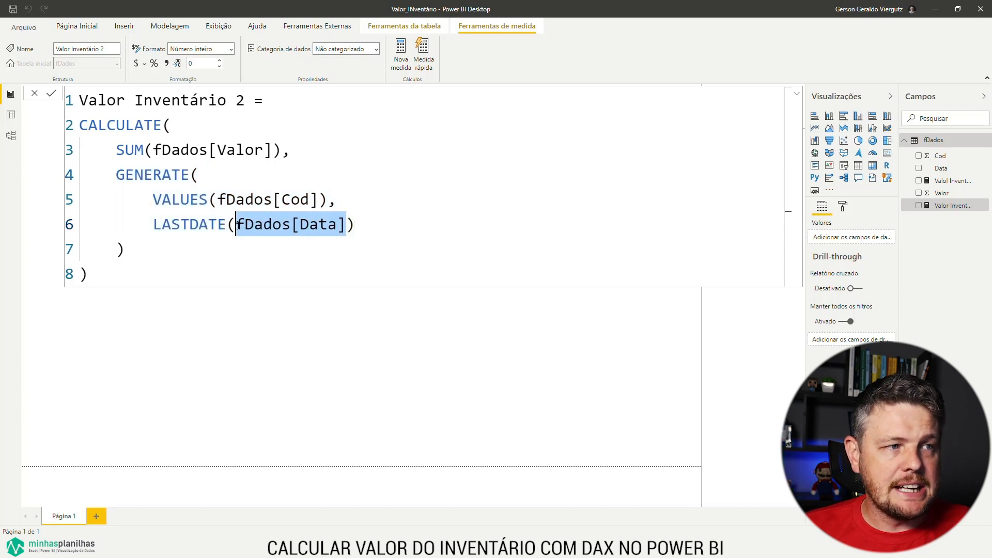
{"action": "left_click_drag", "start_coordinate": [355, 225], "coordinate": [263, 226]}
{"action": "left_click", "coordinate": [135, 178]}
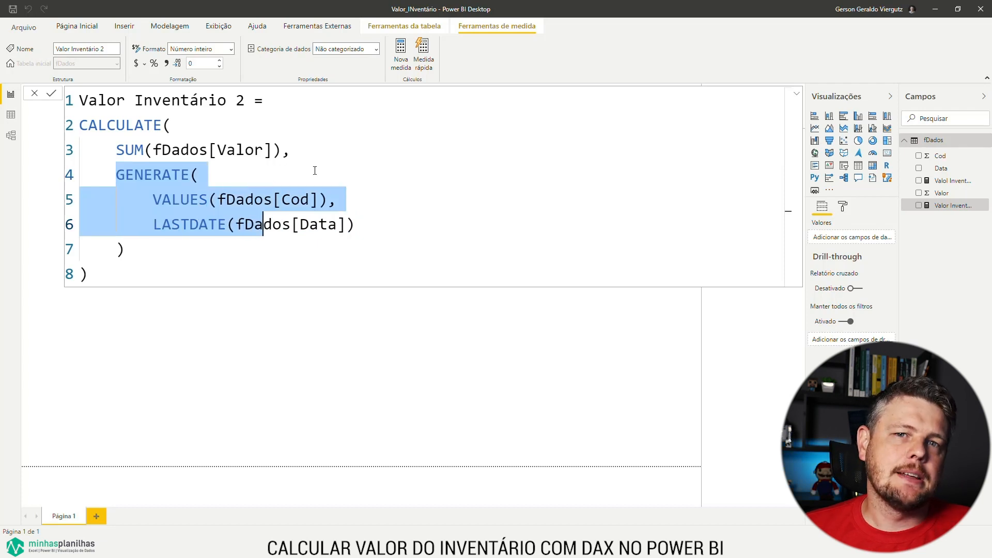
{"action": "left_click_drag", "start_coordinate": [291, 150], "coordinate": [115, 150]}
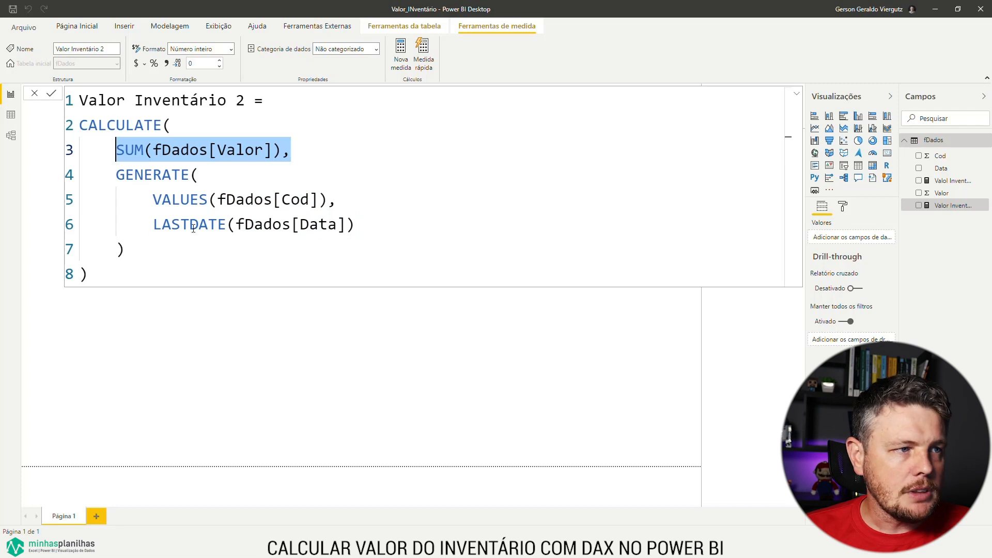
{"action": "left_click", "coordinate": [161, 269]}
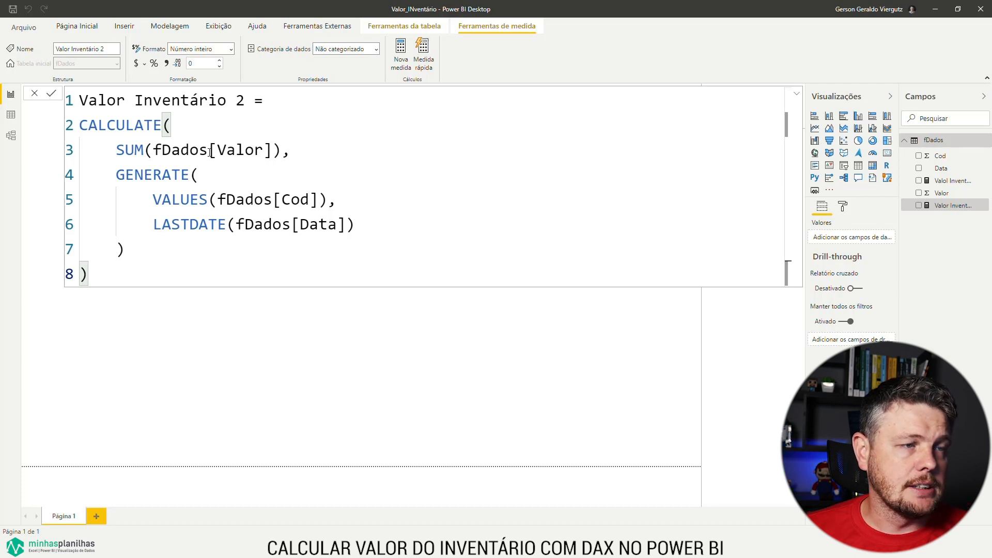
{"action": "left_click", "coordinate": [796, 94]}
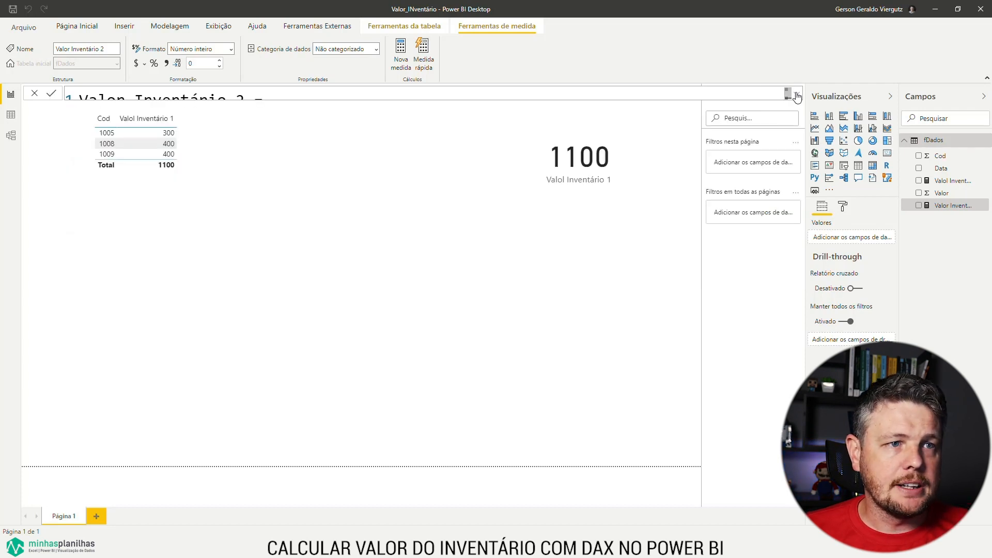
- Add the Valor Inventário 2 measure to the table visual that lists the product codes
{"action": "left_click", "coordinate": [213, 182]}
{"action": "left_click_drag", "start_coordinate": [943, 206], "coordinate": [241, 179]}
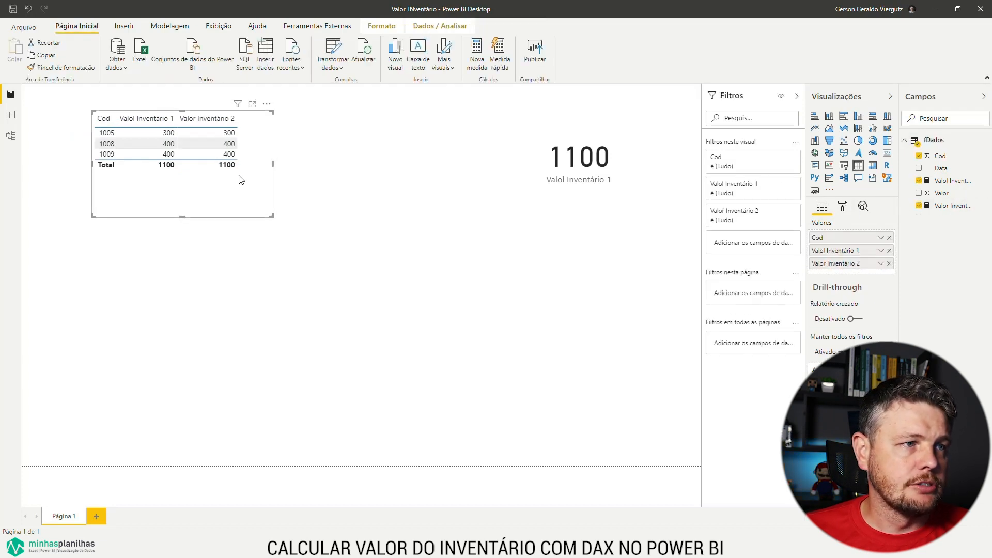
- Show the Valor Inventário 2 measure in a new card visual and place it below the Valol Inventário 1 card
{"action": "left_click", "coordinate": [594, 166]}
{"action": "left_click", "coordinate": [634, 332]}
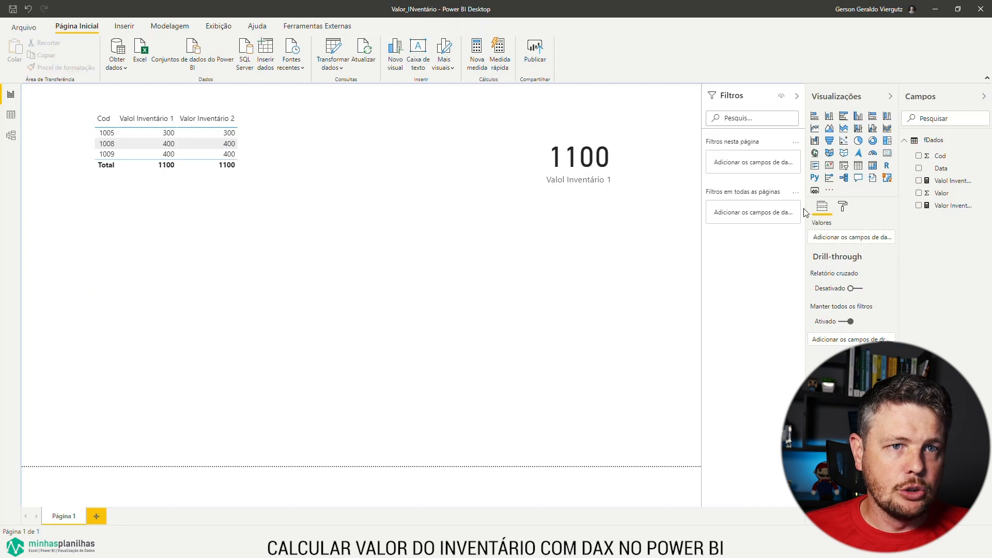
{"action": "left_click", "coordinate": [887, 152]}
{"action": "left_click_drag", "start_coordinate": [954, 209], "coordinate": [178, 318]}
{"action": "left_click_drag", "start_coordinate": [228, 287], "coordinate": [609, 252]}
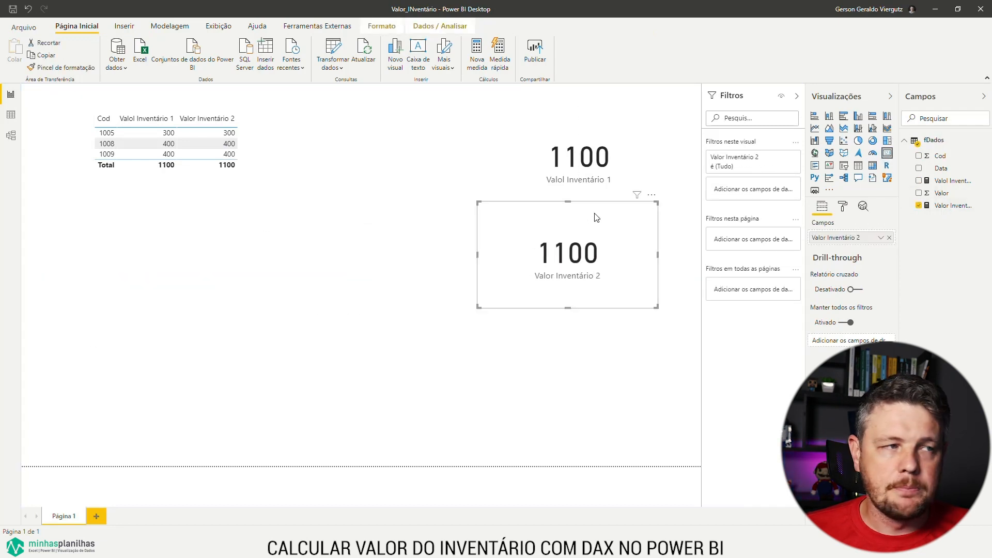
- Create a new calculated table named Tabela GENERATE in the data view, start a second formula line and enlarge the formula text
{"action": "left_click", "coordinate": [13, 121]}
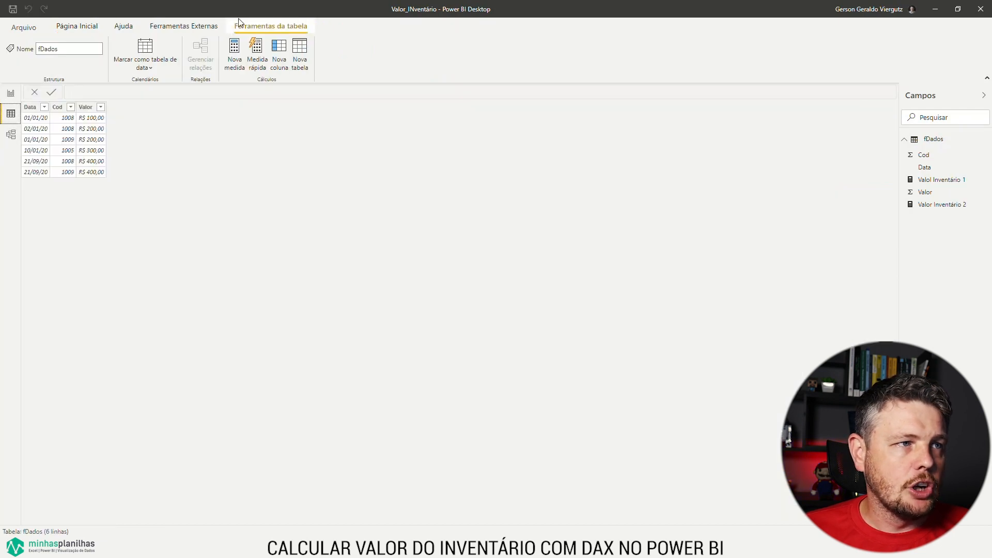
{"action": "left_click", "coordinate": [306, 61]}
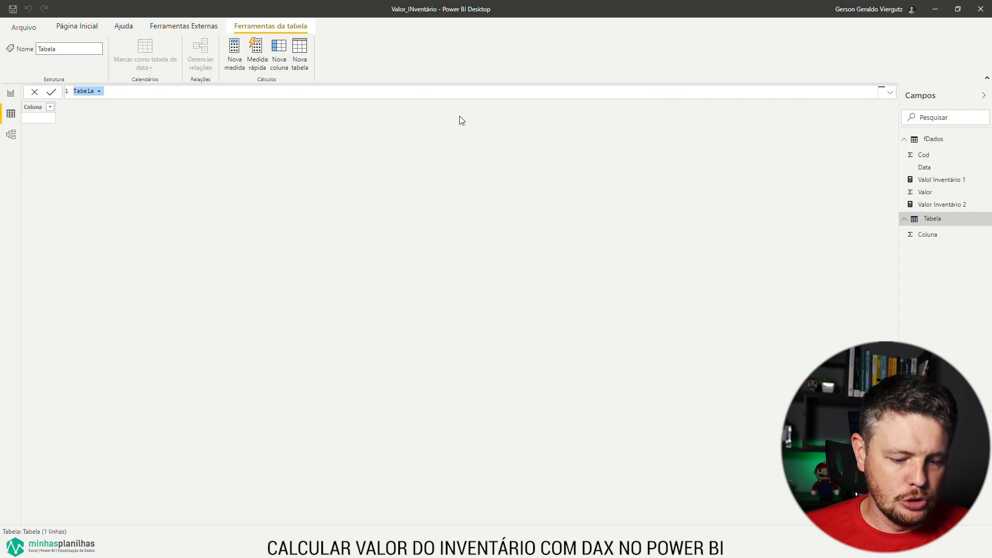
{"action": "type", "text": "Tabela GEN"}
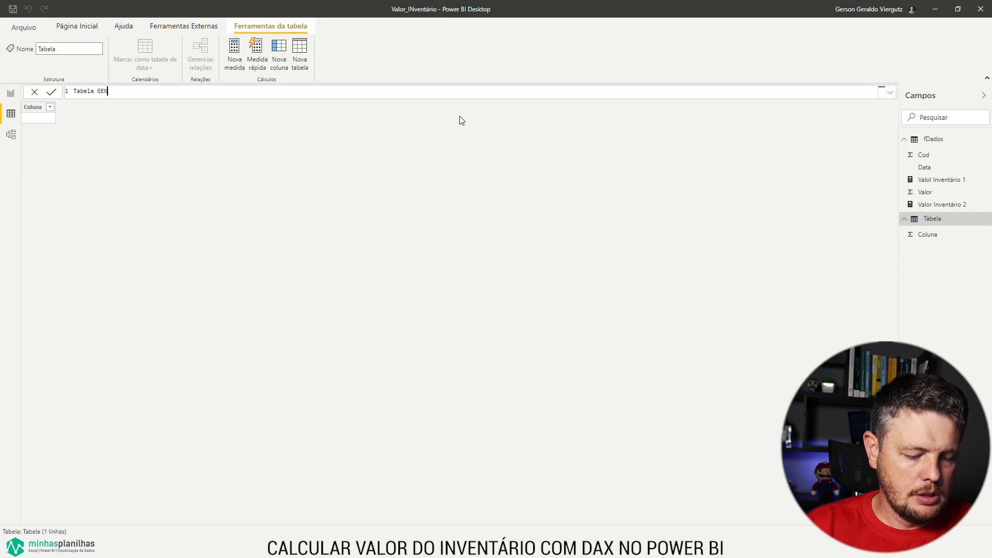
{"action": "type", "text": "ERATE ="}
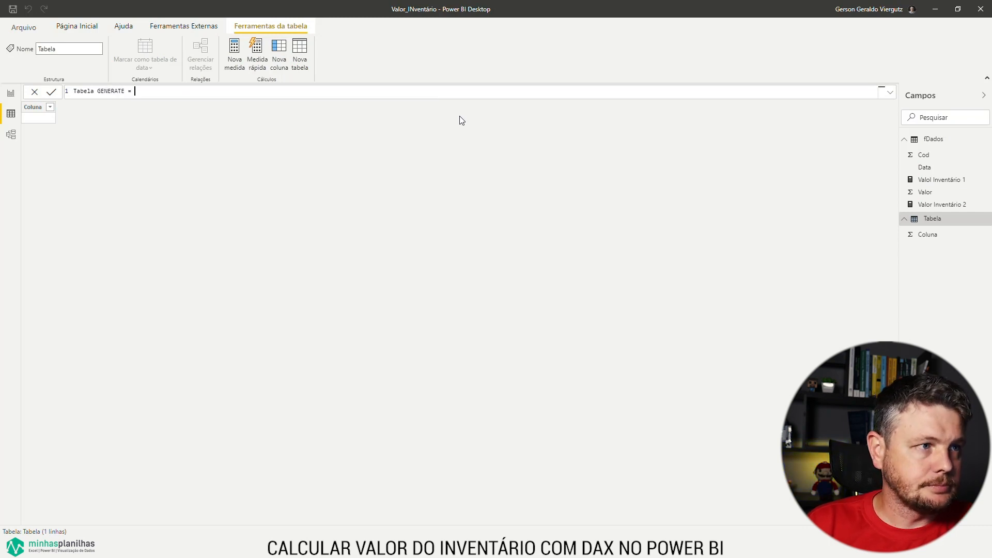
{"action": "key", "text": "shift+Return"}
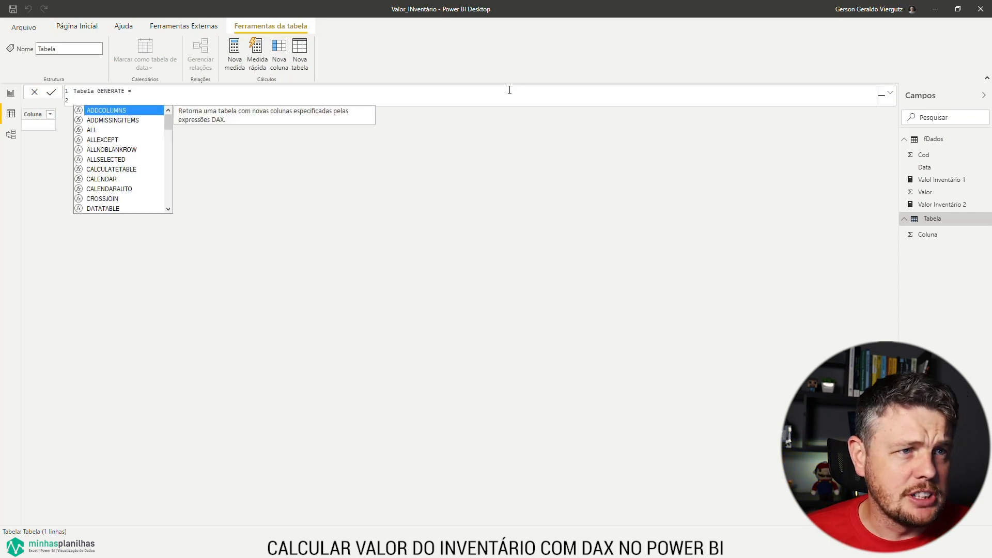
{"action": "key", "text": "Escape"}
{"action": "scroll", "coordinate": [443, 99], "scroll_direction": "up", "scroll_amount": 3}
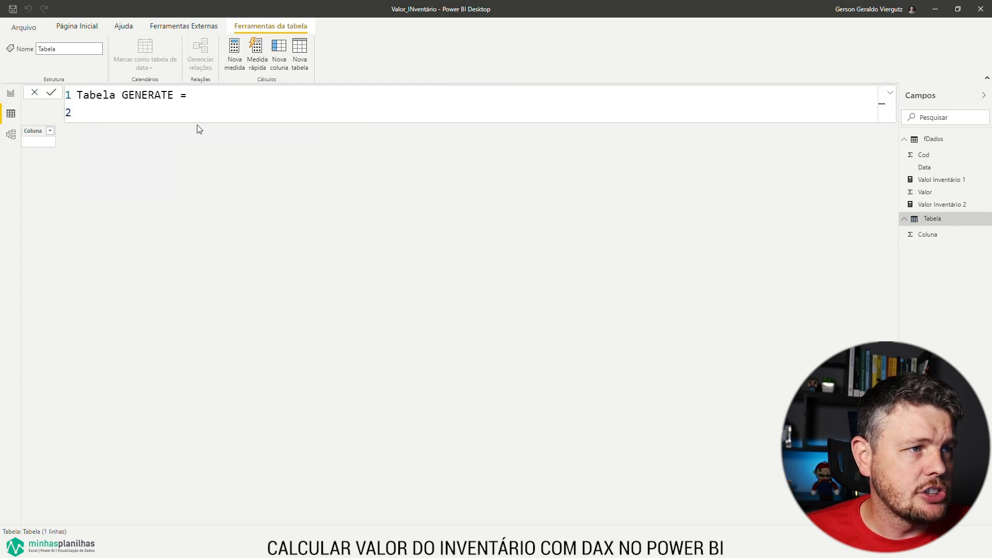
- Start a GENERATE function with VALUES(fDados[Cod]) as its first table, followed by a comma and a new line
{"action": "type", "text": "ge"}
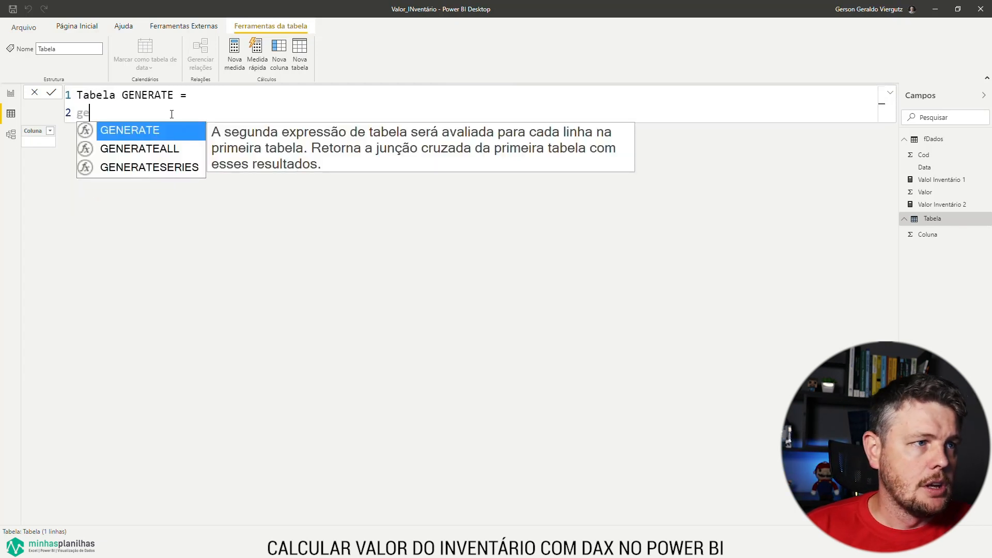
{"action": "key", "text": "Tab"}
{"action": "key", "text": "shift+Return"}
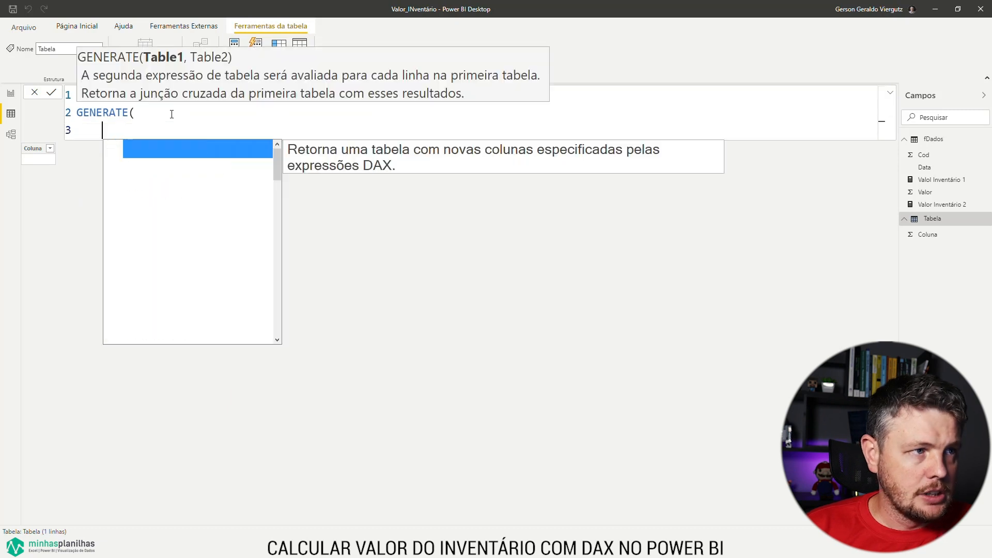
{"action": "type", "text": "valu"}
{"action": "key", "text": "Tab"}
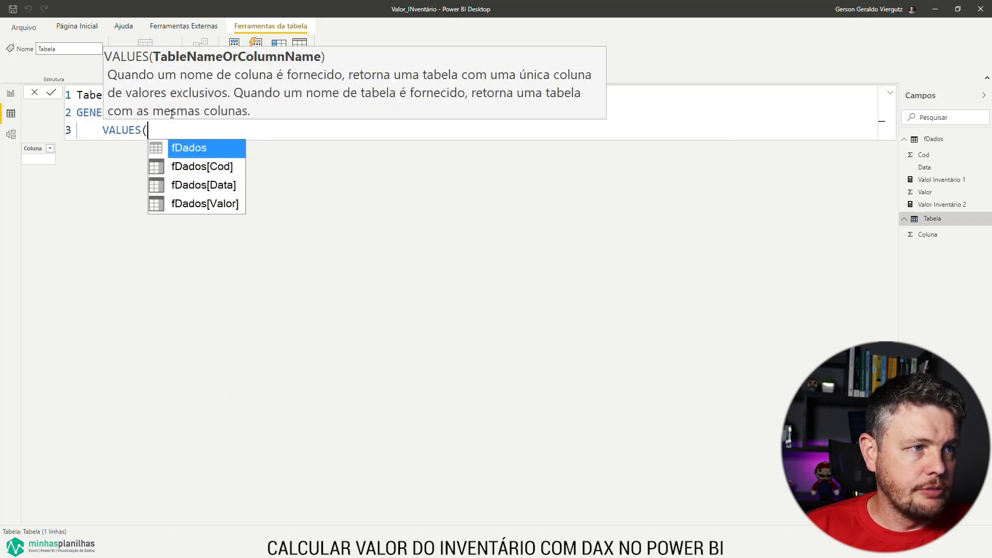
{"action": "key", "text": "Down"}
{"action": "key", "text": "Down"}
{"action": "key", "text": "Up"}
{"action": "key", "text": "Tab"}
{"action": "type", "text": ")"}
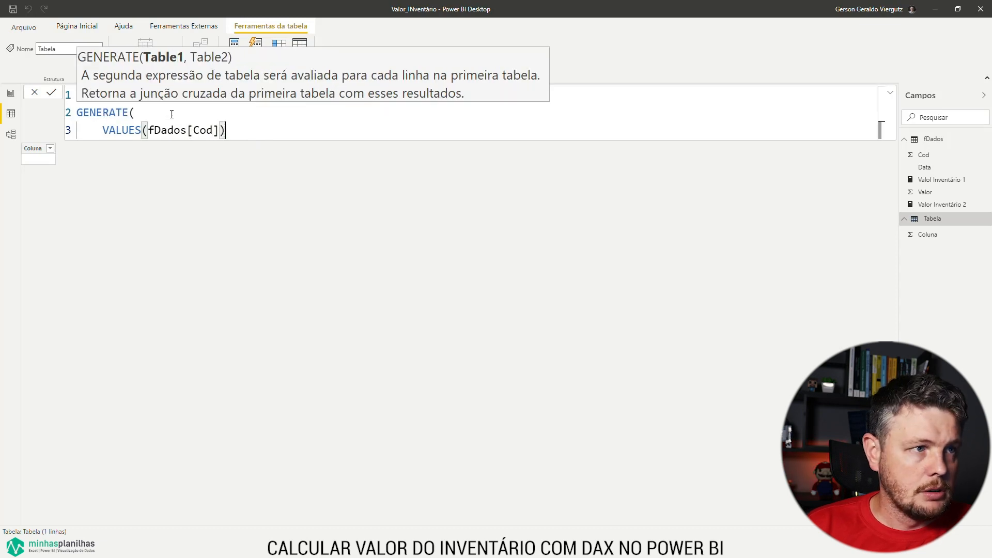
{"action": "type", "text": ","}
{"action": "key", "text": "shift+Return"}
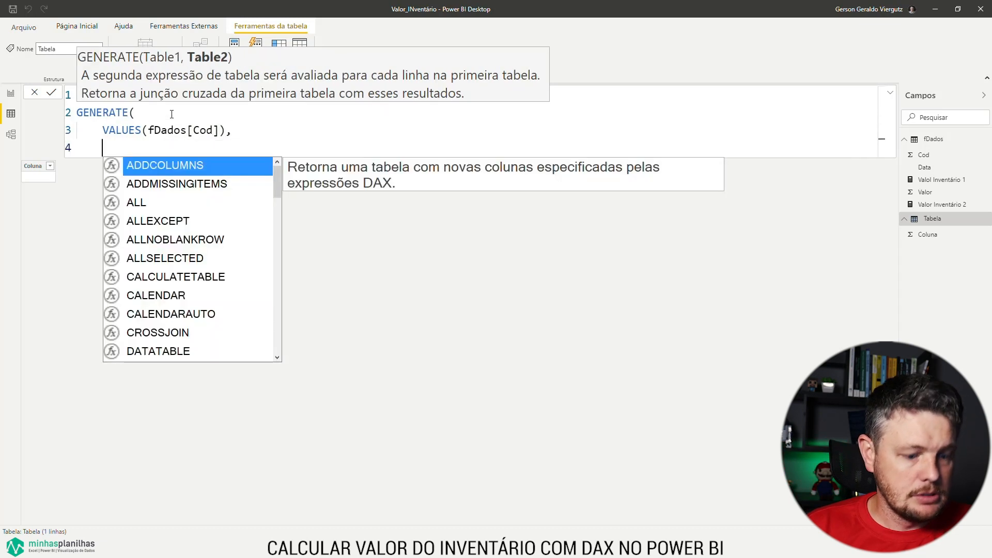
- Enter LASTDATE(fDados[Data]) as the second table of GENERATE, close the parentheses and commit the Tabela GENERATE formula
{"action": "type", "text": "las"}
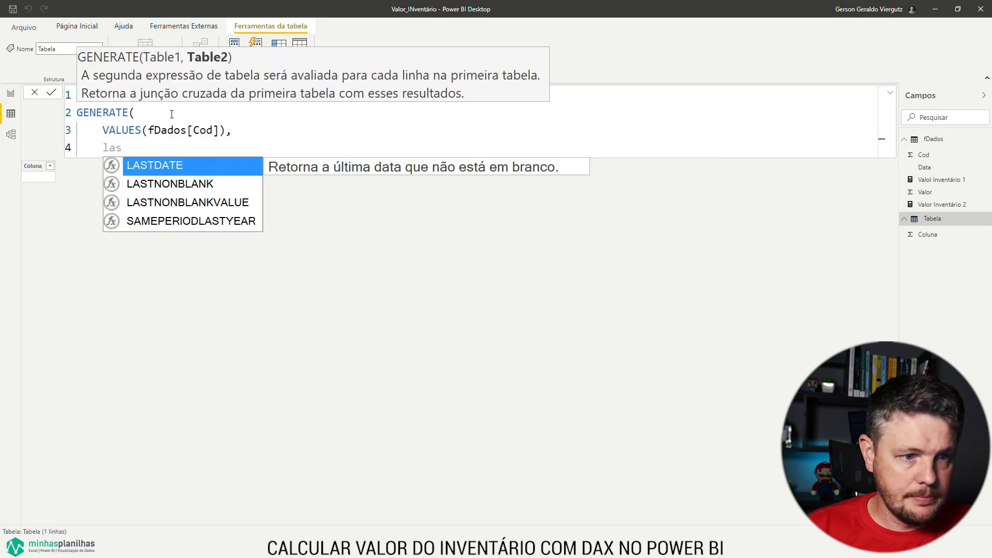
{"action": "key", "text": "Tab"}
{"action": "type", "text": "da"}
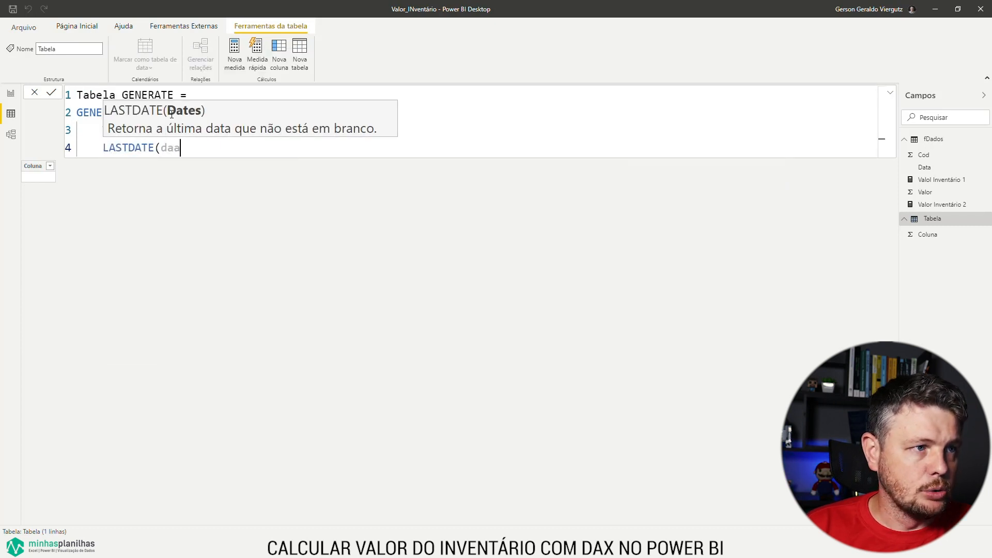
{"action": "key", "text": "Down"}
{"action": "key", "text": "Down"}
{"action": "key", "text": "Down"}
{"action": "key", "text": "Down"}
{"action": "key", "text": "Down"}
{"action": "key", "text": "Down"}
{"action": "key", "text": "Down"}
{"action": "key", "text": "Down"}
{"action": "key", "text": "Down"}
{"action": "key", "text": "Down"}
{"action": "key", "text": "Down"}
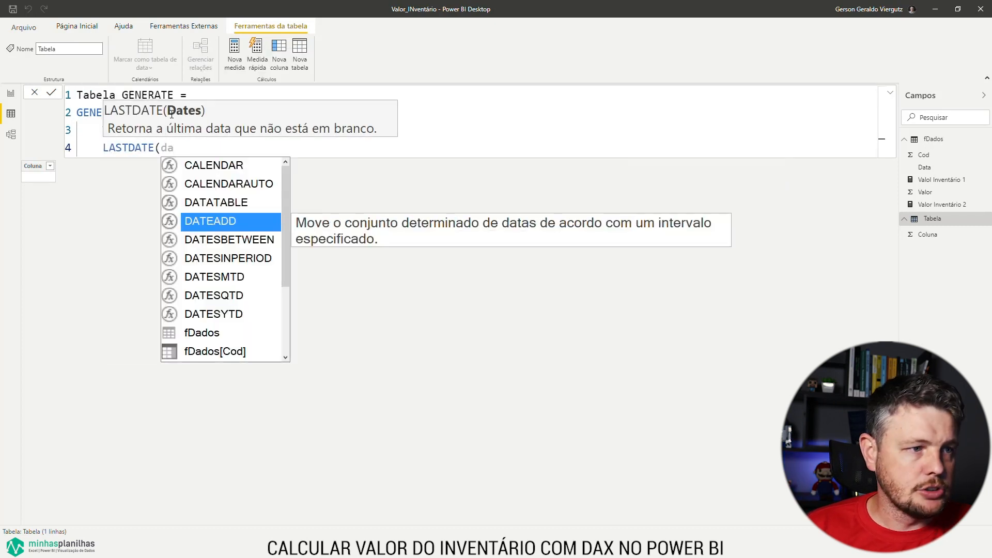
{"action": "key", "text": "Up"}
{"action": "key", "text": "Up"}
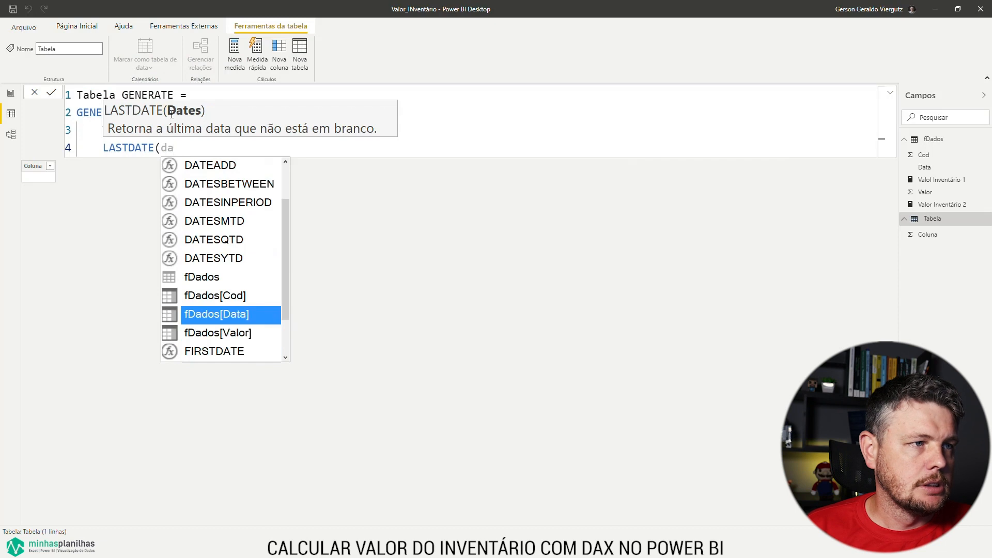
{"action": "key", "text": "Tab"}
{"action": "type", "text": "))"}
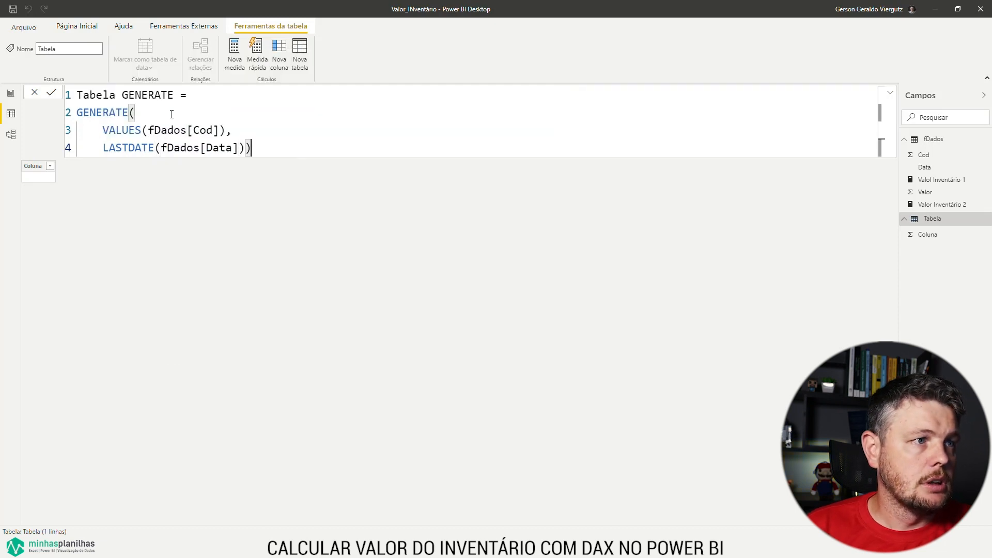
{"action": "key", "text": "Return"}
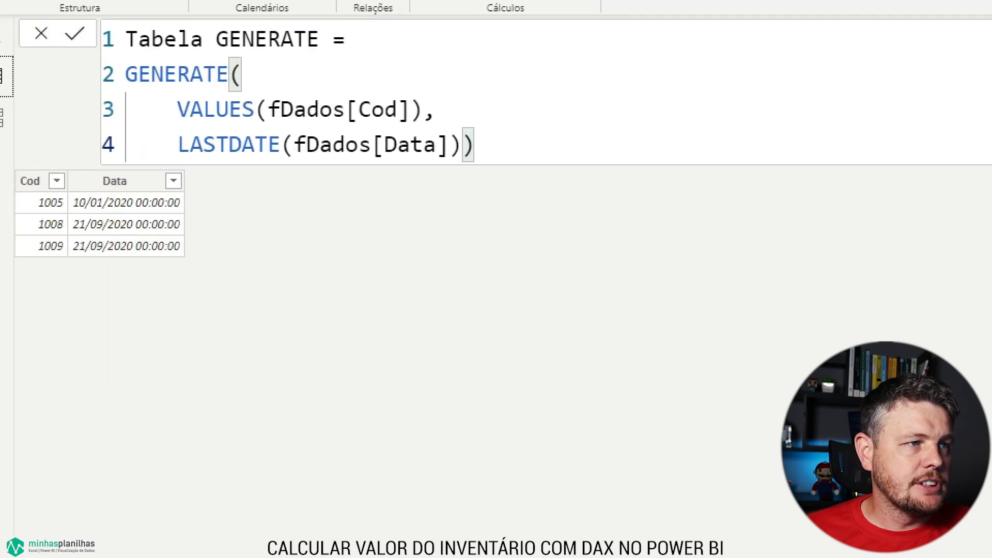
- Examine each code's last date in Tabela GENERATE and compare it with the matching rows for codes 1005, 1008 and 1009 in fDados
{"action": "mouse_move", "coordinate": [39, 198]}
{"action": "left_mouse_down"}
{"action": "mouse_move", "coordinate": [198, 267]}
{"action": "mouse_move", "coordinate": [214, 290]}
{"action": "left_mouse_up"}
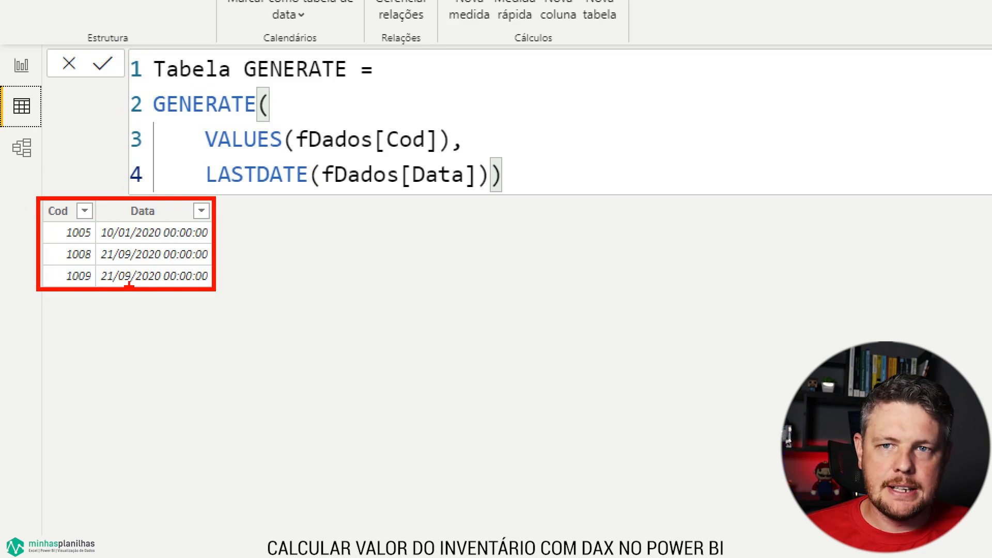
{"action": "mouse_move", "coordinate": [213, 195]}
{"action": "left_mouse_down"}
{"action": "mouse_move", "coordinate": [262, 237]}
{"action": "mouse_move", "coordinate": [292, 290]}
{"action": "left_mouse_up"}
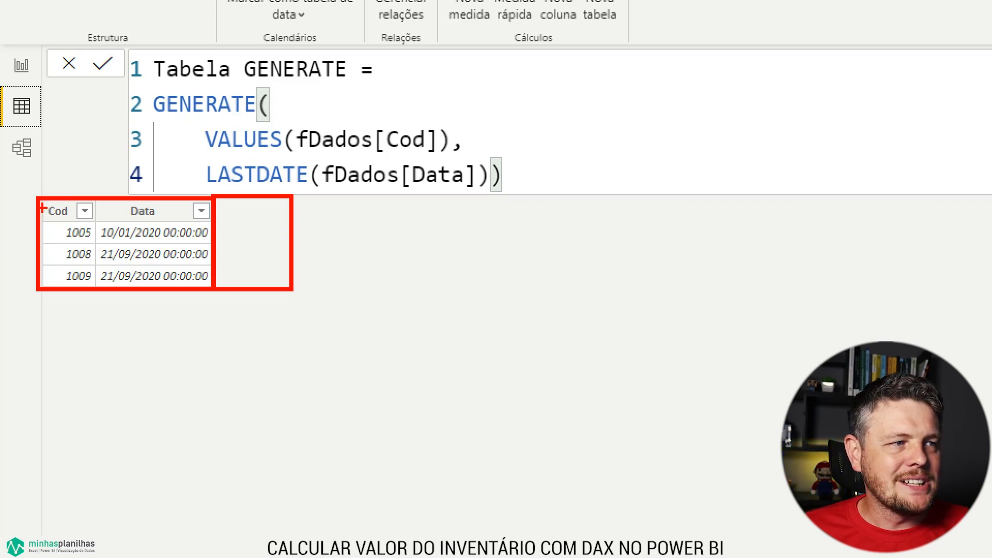
{"action": "mouse_move", "coordinate": [222, 233]}
{"action": "left_mouse_down"}
{"action": "mouse_move", "coordinate": [250, 233]}
{"action": "mouse_move", "coordinate": [247, 253]}
{"action": "left_mouse_up"}
{"action": "left_click_drag", "start_coordinate": [227, 275], "coordinate": [295, 271]}
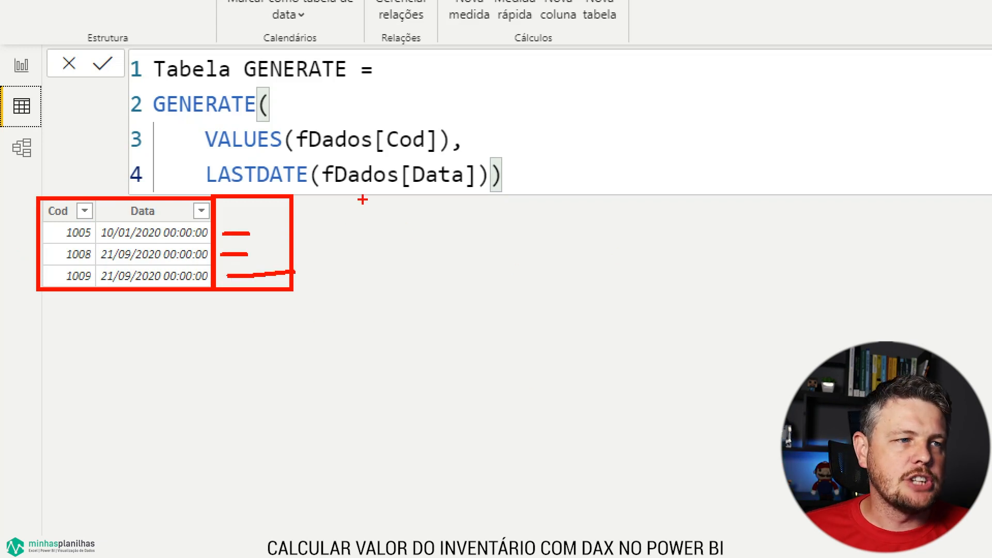
{"action": "key", "text": "Escape"}
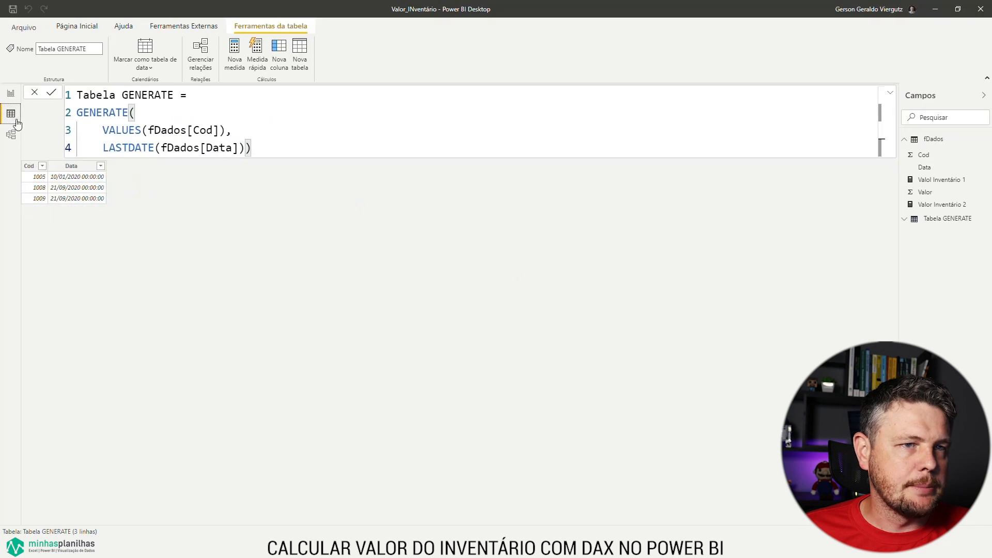
{"action": "left_click", "coordinate": [925, 139]}
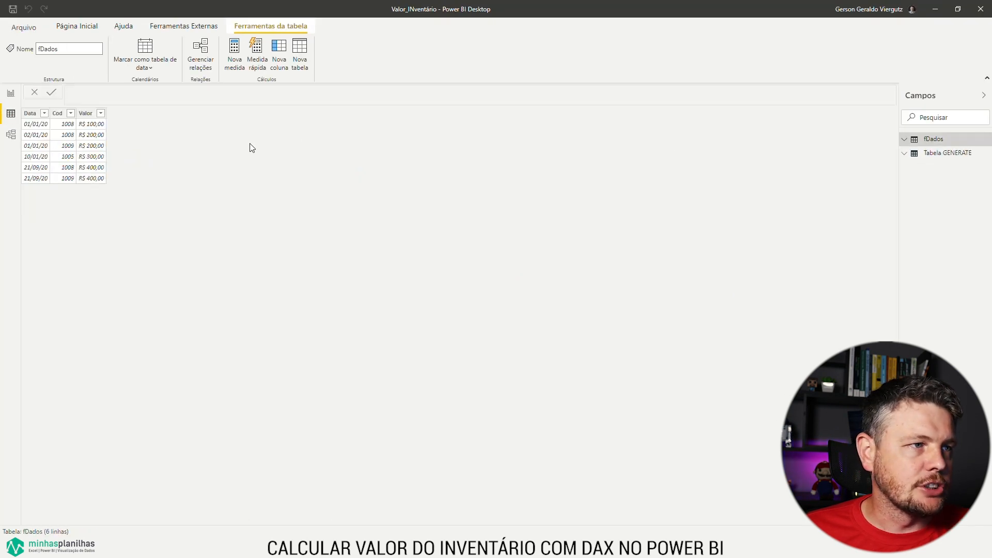
{"action": "key", "text": "ctrl+1"}
{"action": "left_click", "coordinate": [61, 143]}
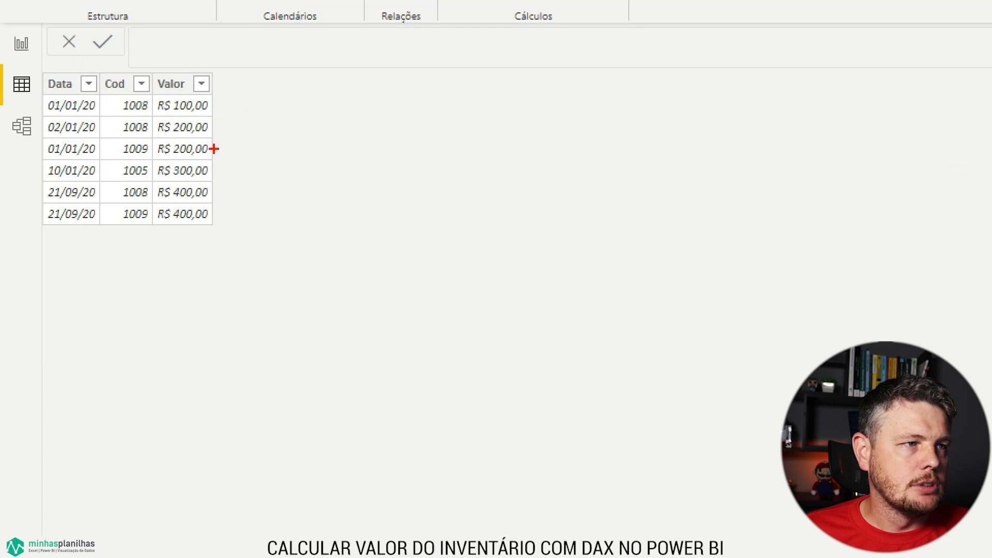
{"action": "mouse_move", "coordinate": [236, 168]}
{"action": "left_mouse_down"}
{"action": "mouse_move", "coordinate": [215, 170]}
{"action": "mouse_move", "coordinate": [235, 202]}
{"action": "mouse_move", "coordinate": [215, 210]}
{"action": "left_mouse_up"}
{"action": "left_click_drag", "start_coordinate": [216, 209], "coordinate": [230, 230]}
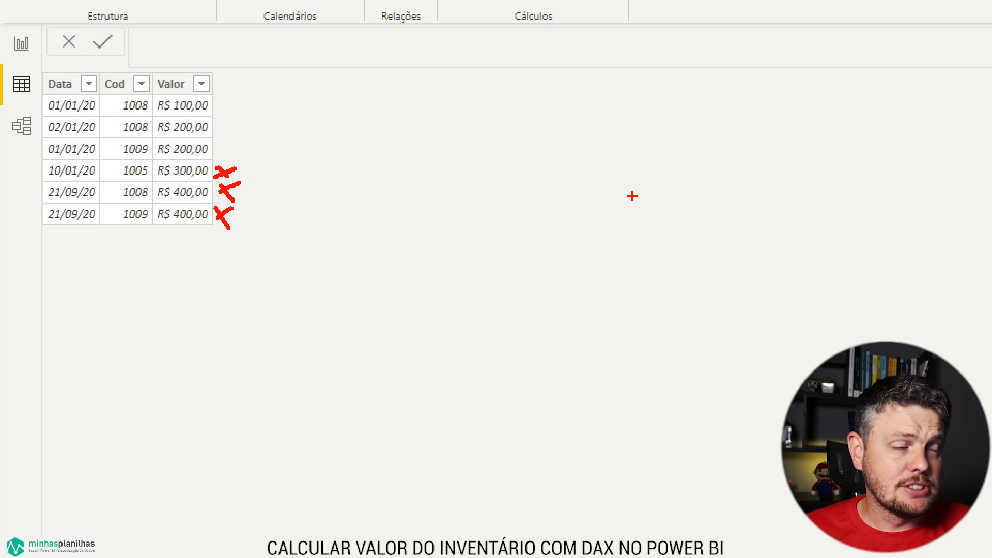
{"action": "key", "text": "Escape"}
- Return to the report view and align the Valor Inventário 2 card directly beneath the Valol Inventário 1 card
{"action": "left_click", "coordinate": [13, 97]}
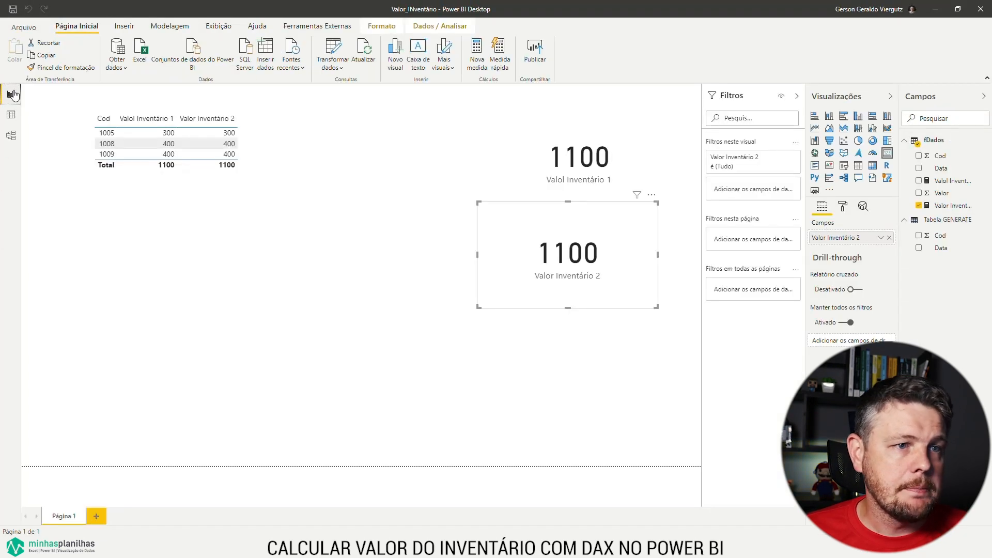
{"action": "left_click", "coordinate": [369, 304]}
{"action": "left_click", "coordinate": [570, 264]}
{"action": "left_click_drag", "start_coordinate": [570, 264], "coordinate": [582, 257]}
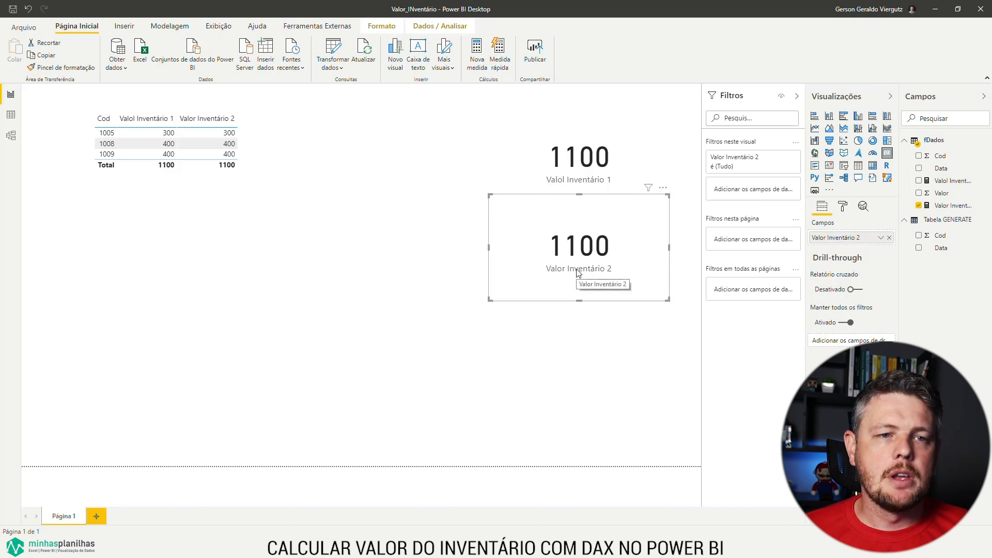